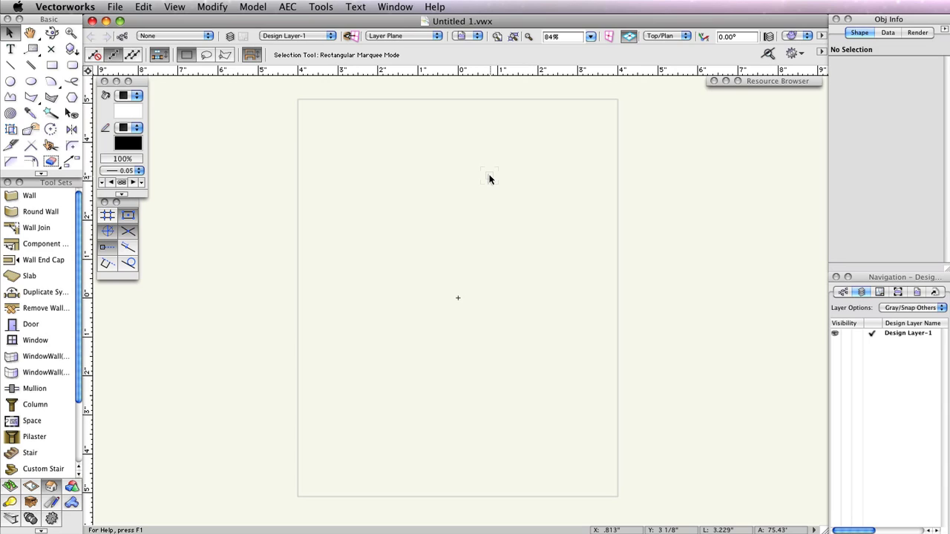
Close the blank drawing and reset saved settings in the Session preferences.
left_click(92, 21)
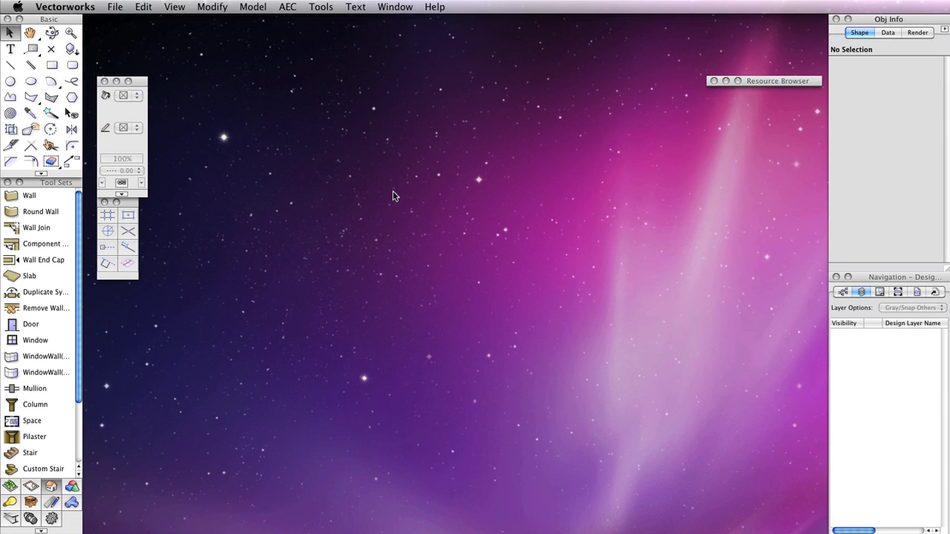
left_click(321, 7)
mouse_move(394, 233)
mouse_move(401, 252)
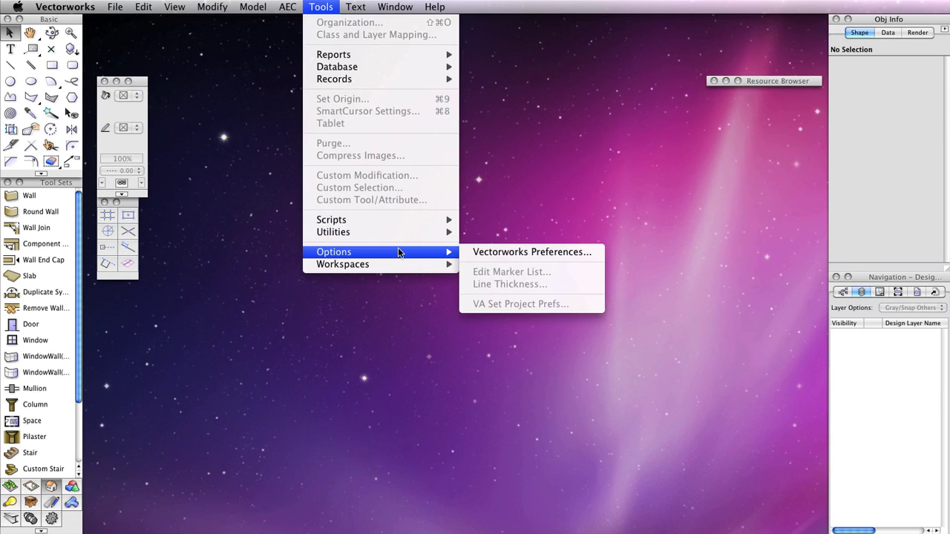
left_click(531, 253)
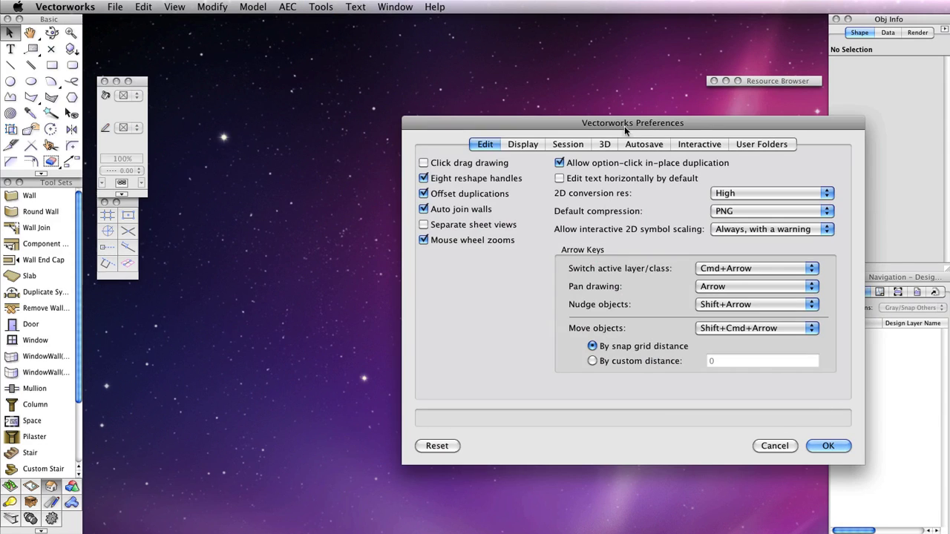
left_click_drag(624, 126, 458, 101)
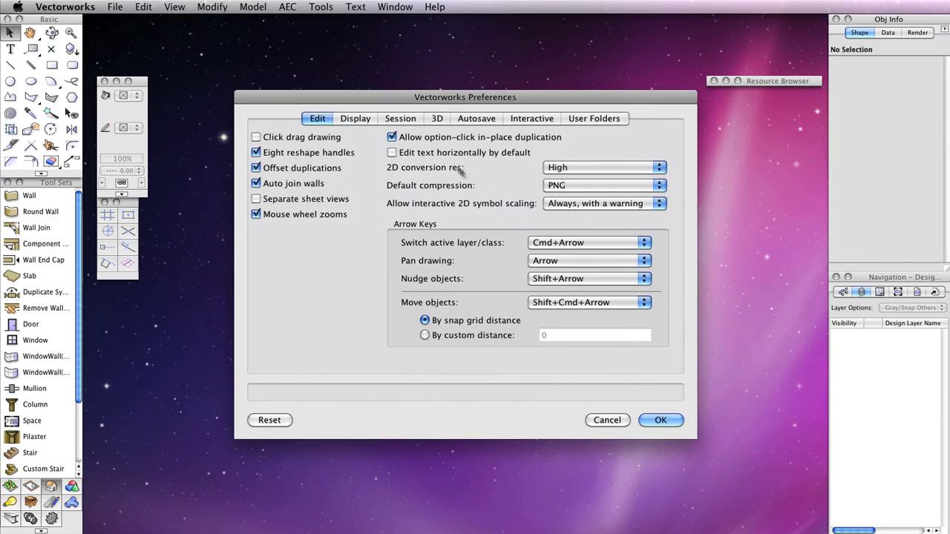
left_click(401, 121)
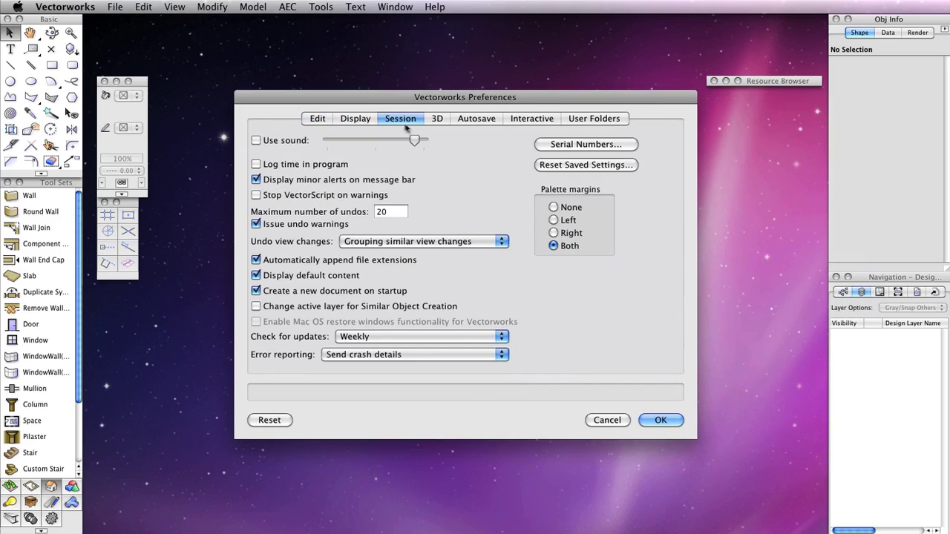
left_click(625, 165)
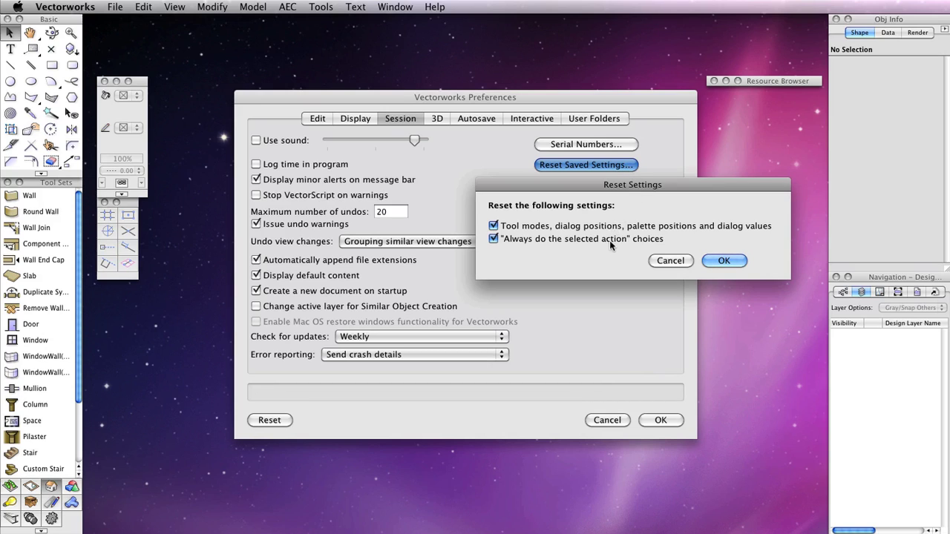
left_click(726, 259)
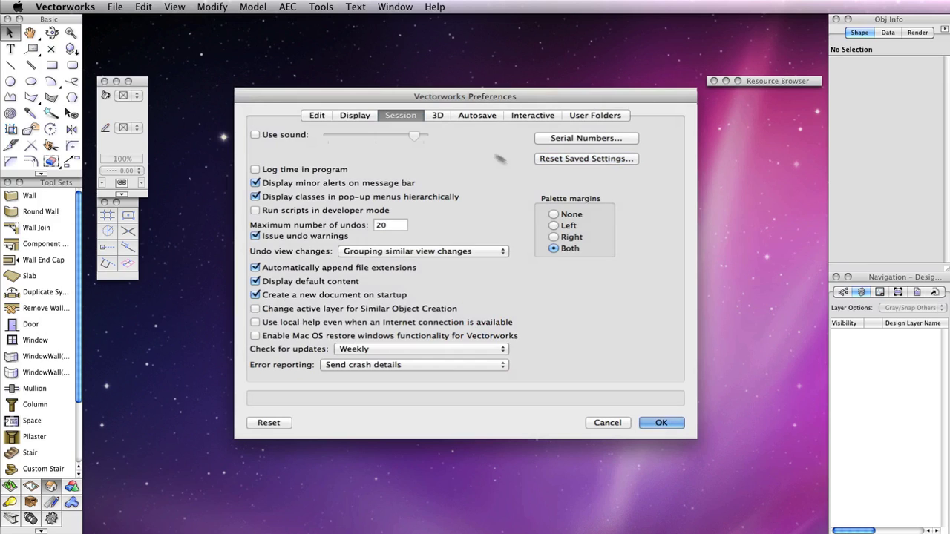
Set 3D render mode to Wireframe and projection to Orthogonal, then apply the preferences.
left_click(438, 118)
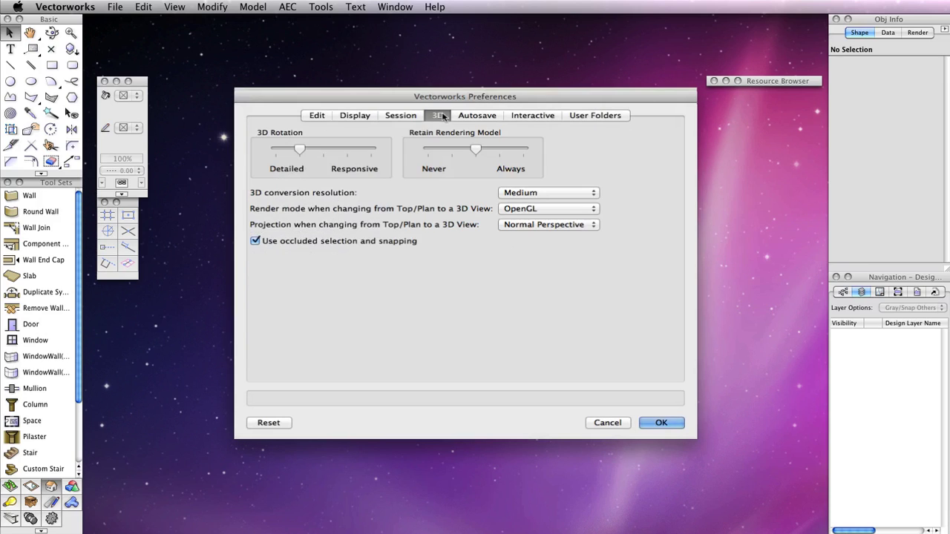
left_click(540, 208)
left_click(539, 220)
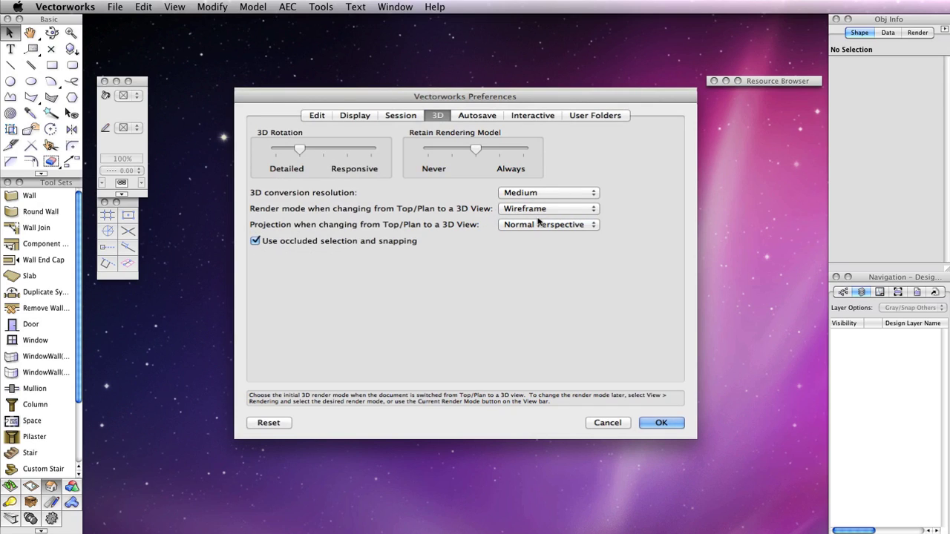
left_click(539, 222)
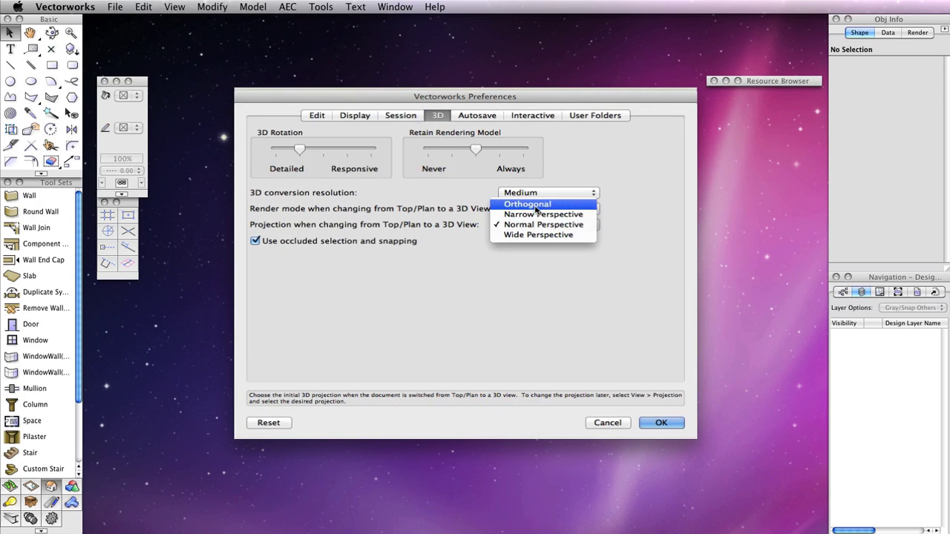
left_click(528, 204)
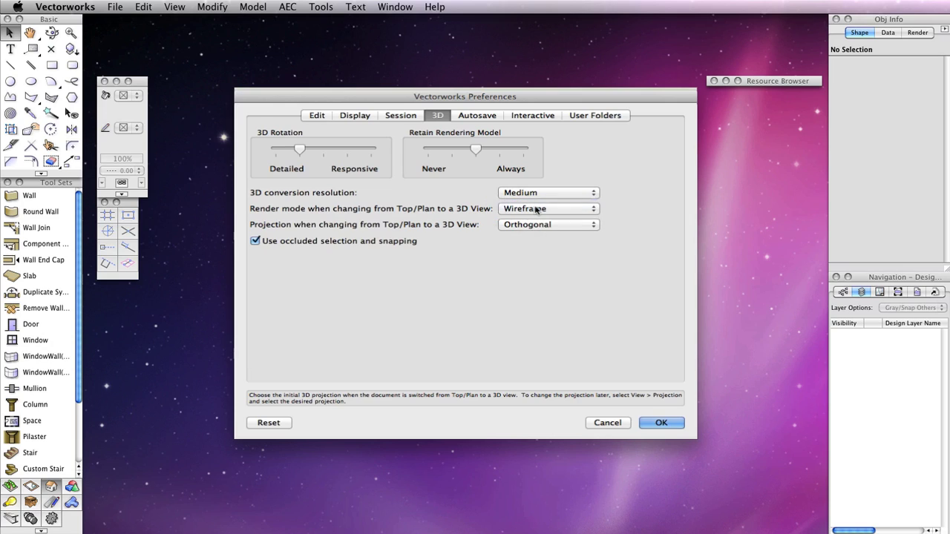
left_click(673, 425)
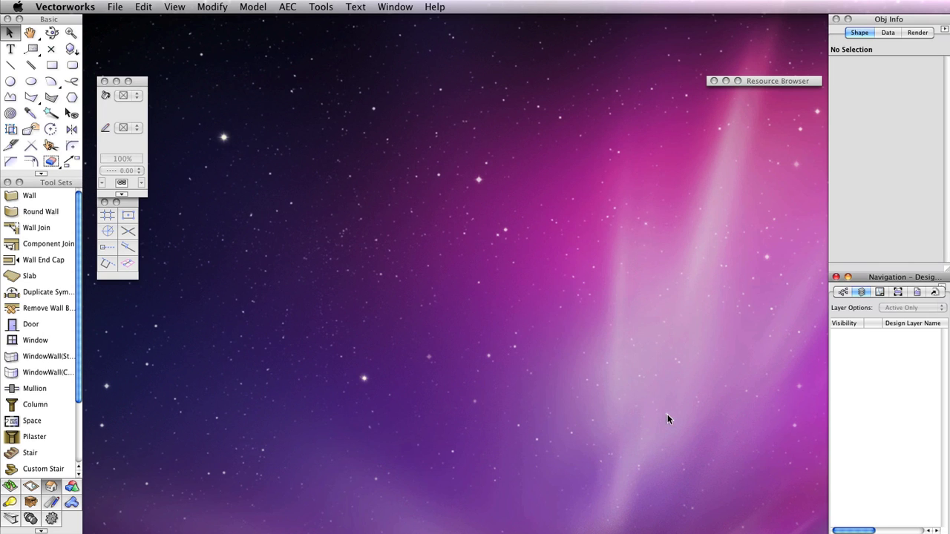
Create a new blank drawing with File > New, accepting the default document settings.
left_click(118, 6)
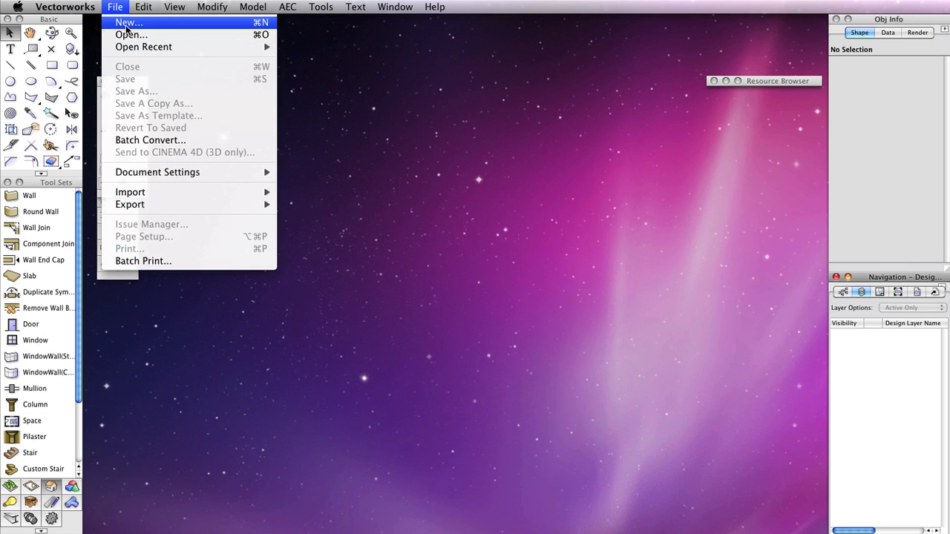
left_click(126, 23)
left_click(690, 279)
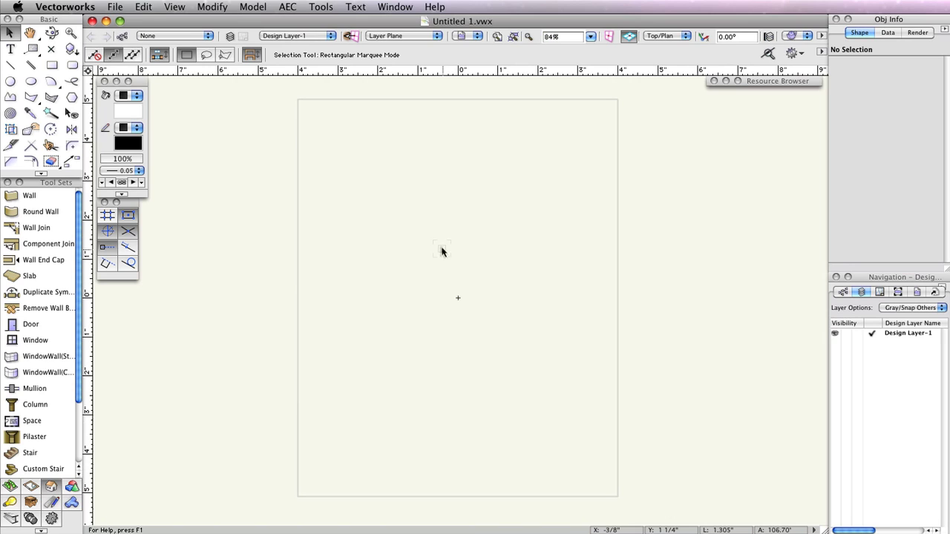
In Organization, rename Design Layer-1 to 'Scan 1' and set its scale to 1:50.
left_click(325, 6)
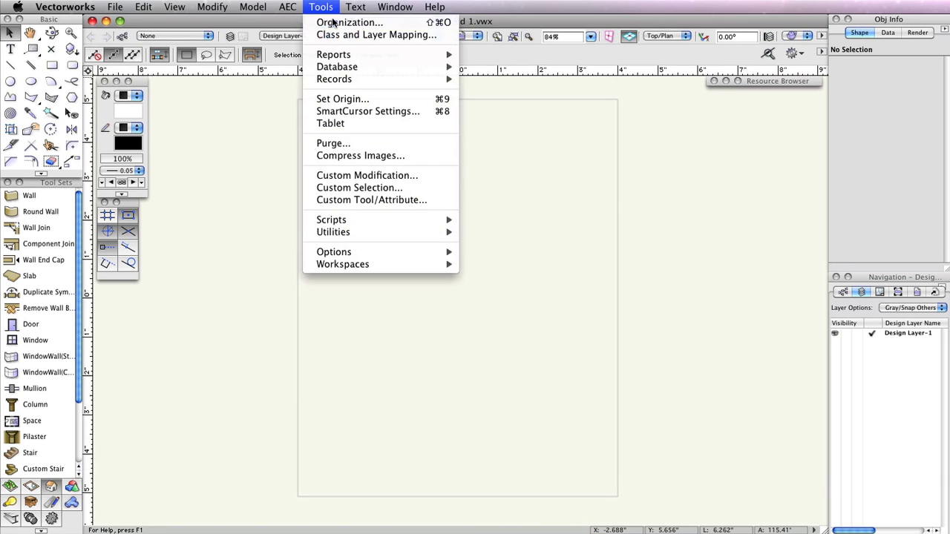
left_click(349, 22)
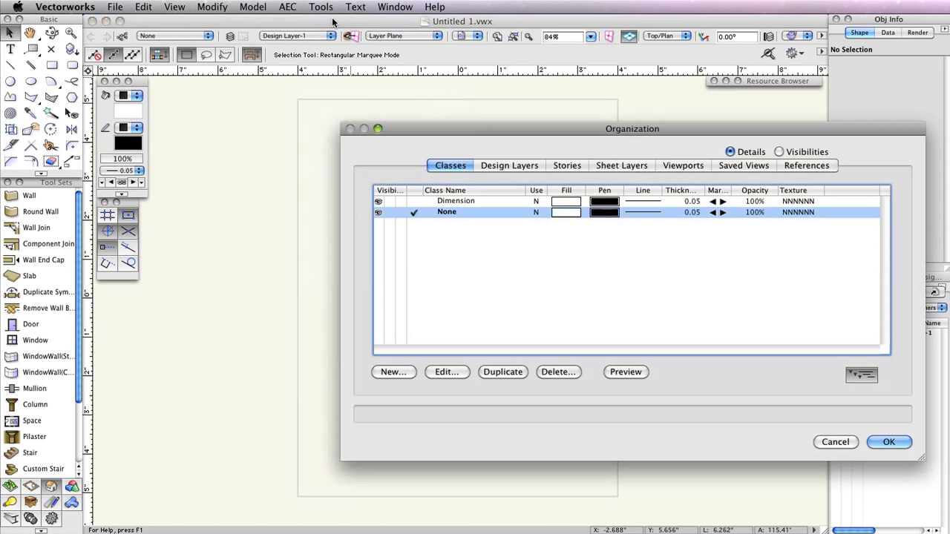
left_click(532, 165)
left_click_drag(580, 131, 440, 93)
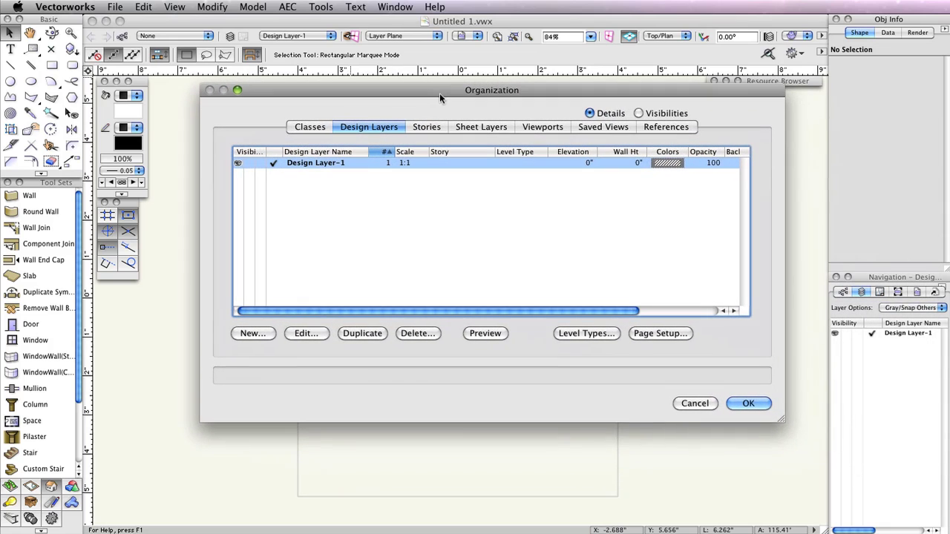
left_click(306, 333)
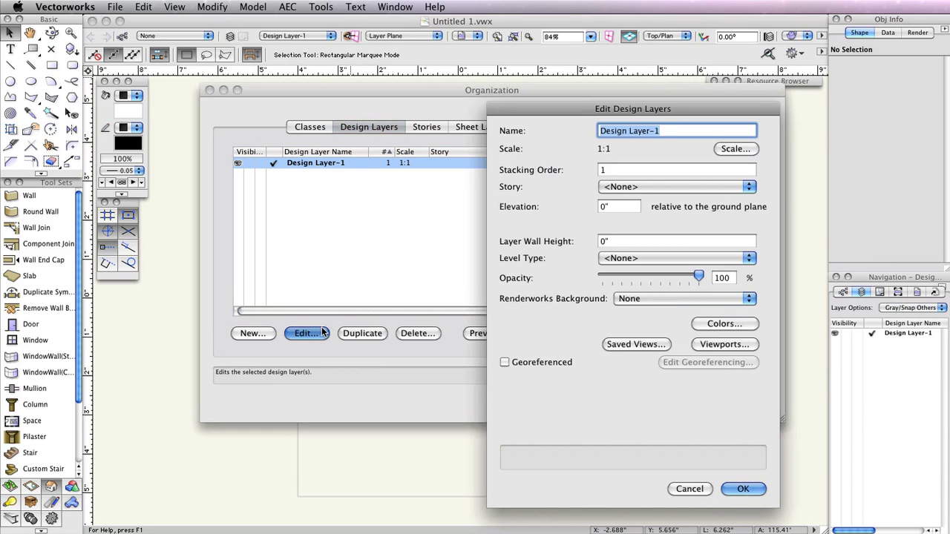
type("Scan 1")
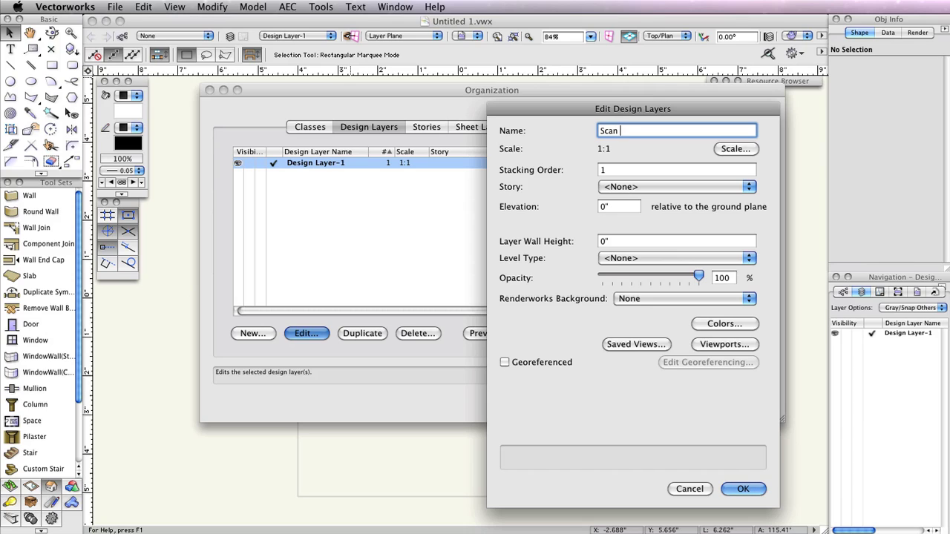
left_click(737, 148)
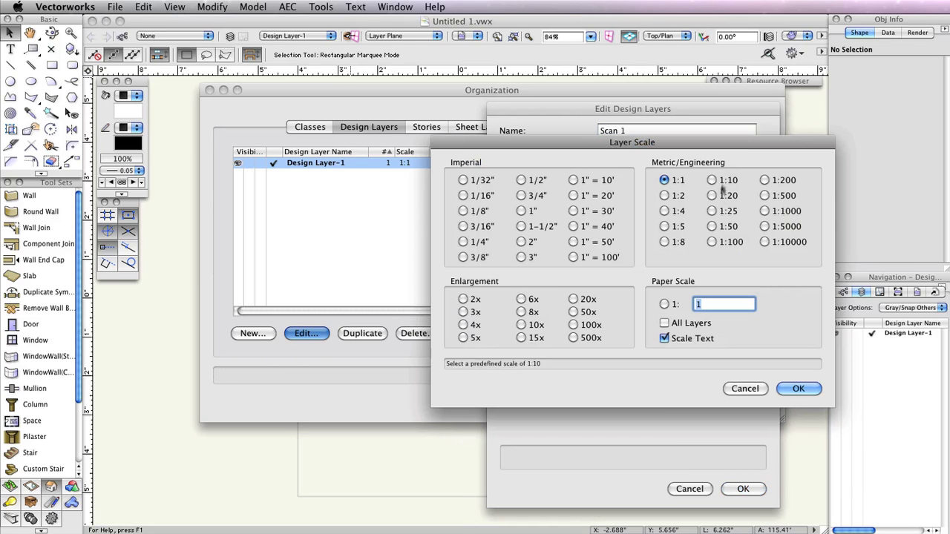
left_click(712, 227)
left_click(799, 391)
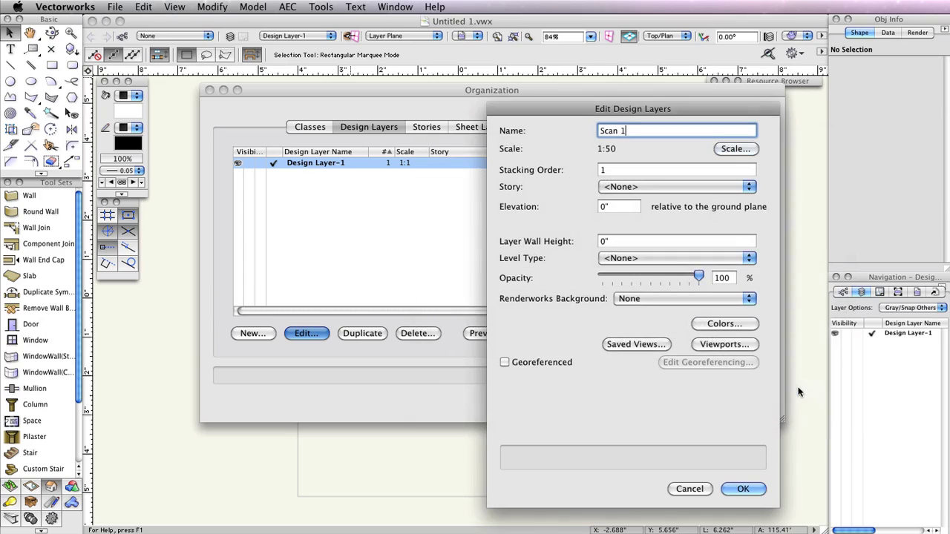
left_click(743, 489)
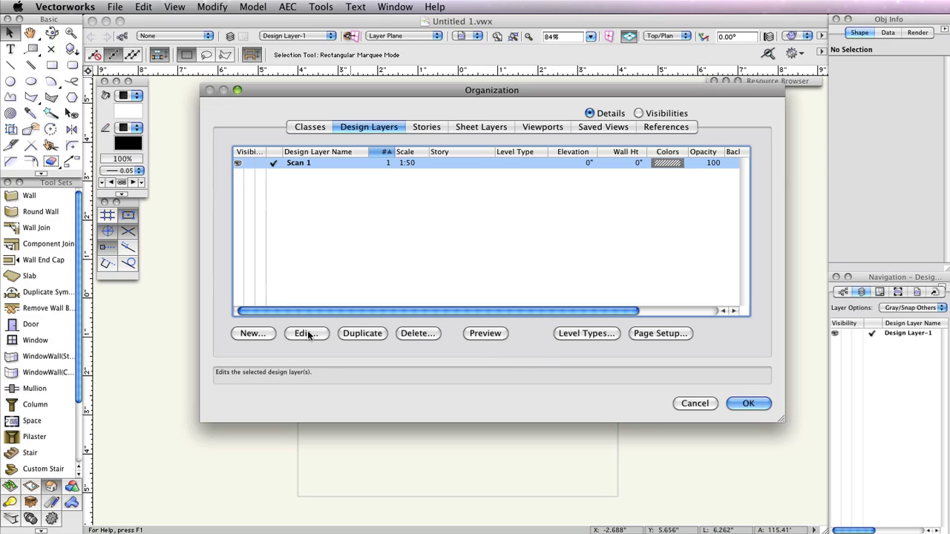
Create a new design layer named 'Floor 1', set to edit its properties after creation.
left_click(256, 334)
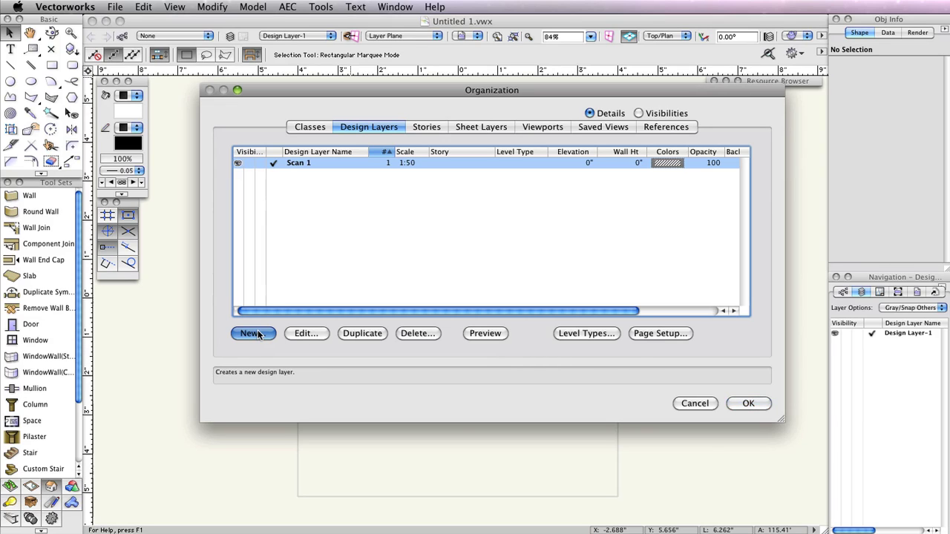
type("F")
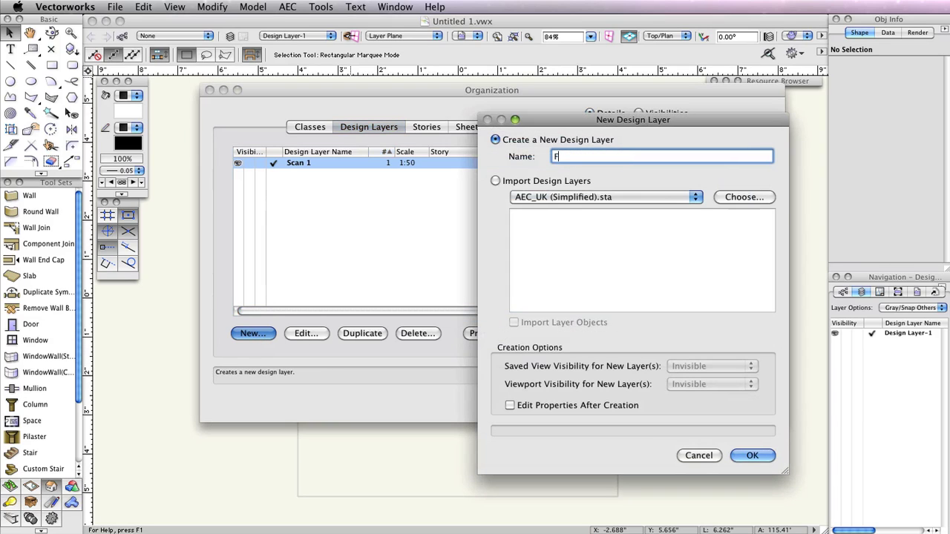
type("loor 1")
left_click(510, 406)
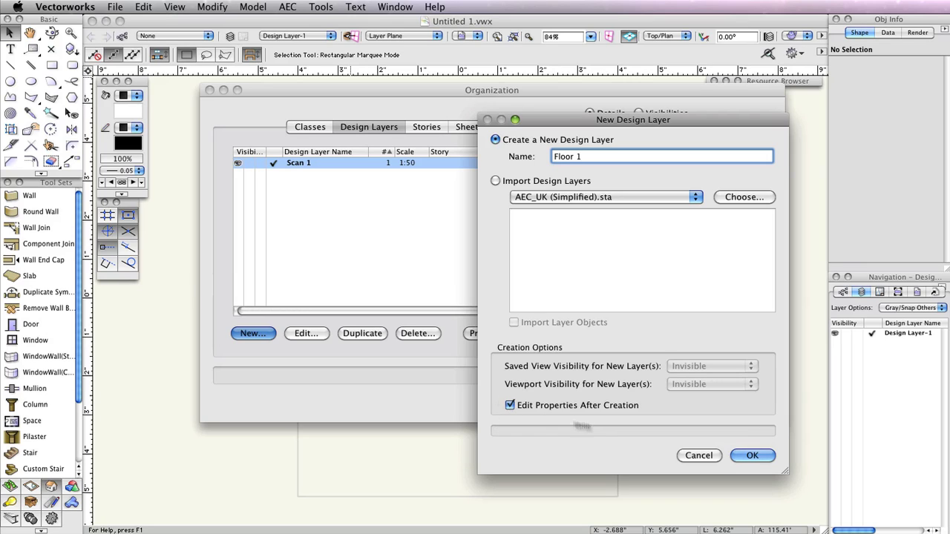
left_click(745, 458)
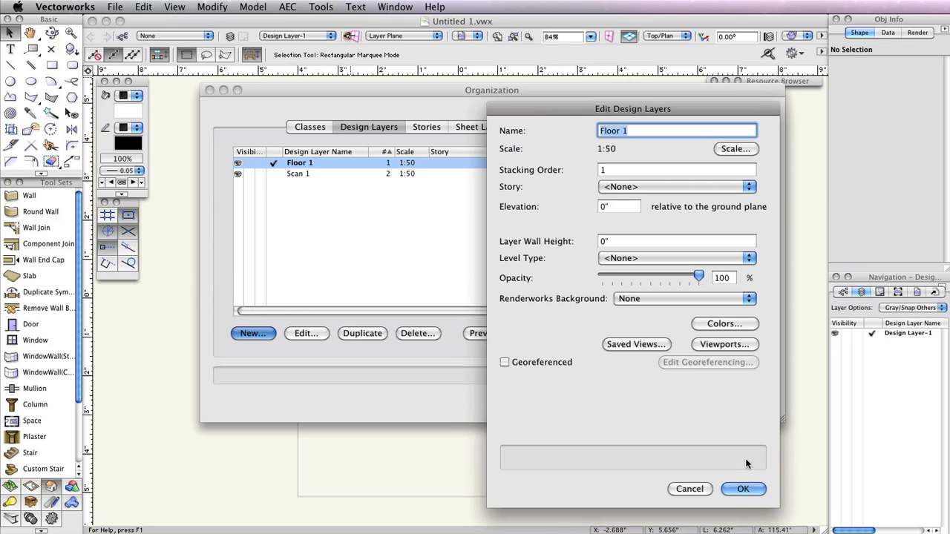
Set the Floor 1 wall height to 10'8 and close the Organization dialog.
left_click(623, 208)
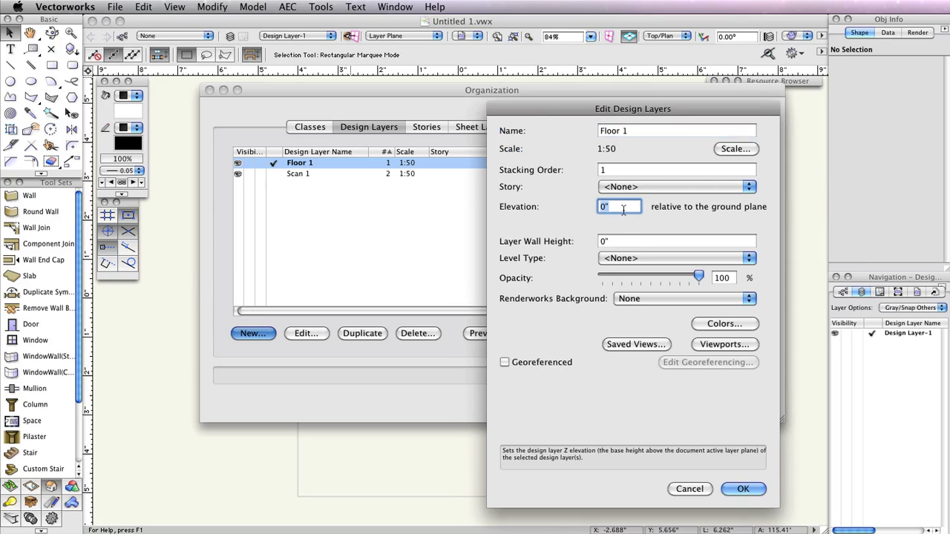
left_click(625, 239)
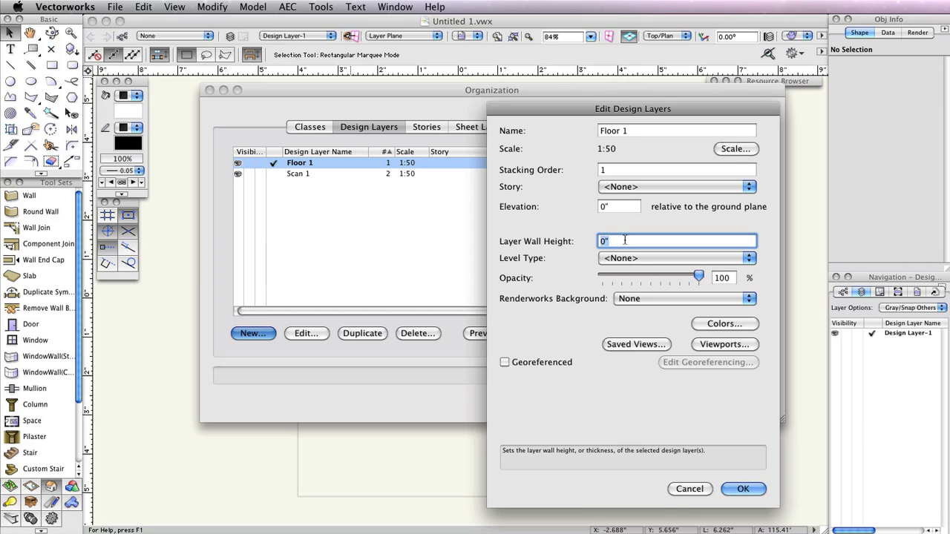
type("10'8")
left_click(749, 490)
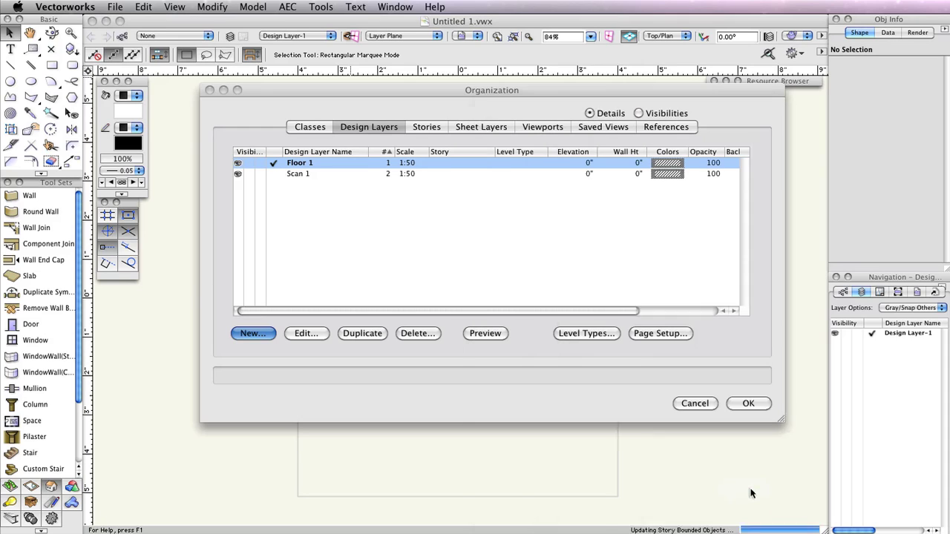
left_click(747, 404)
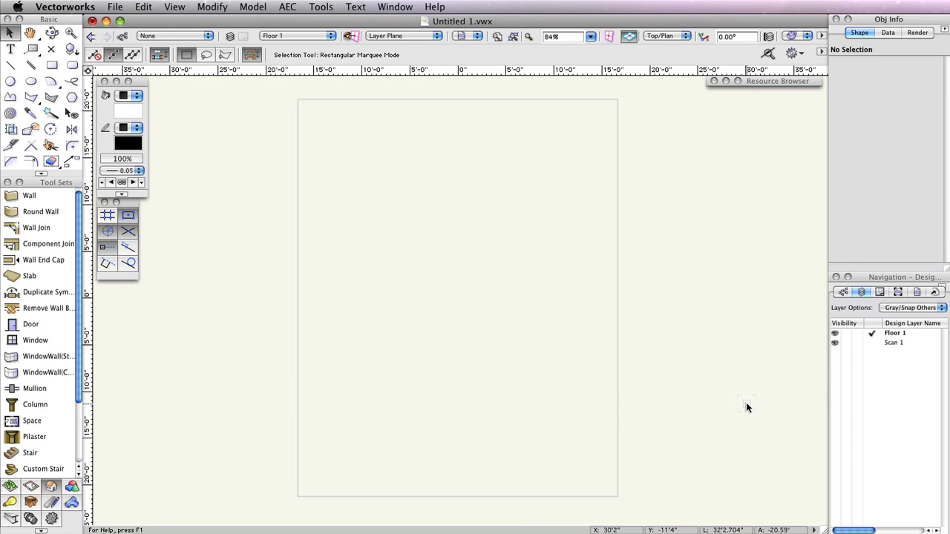
Set the page to a custom US Arch D size of 36 × 24 inches.
left_click(118, 6)
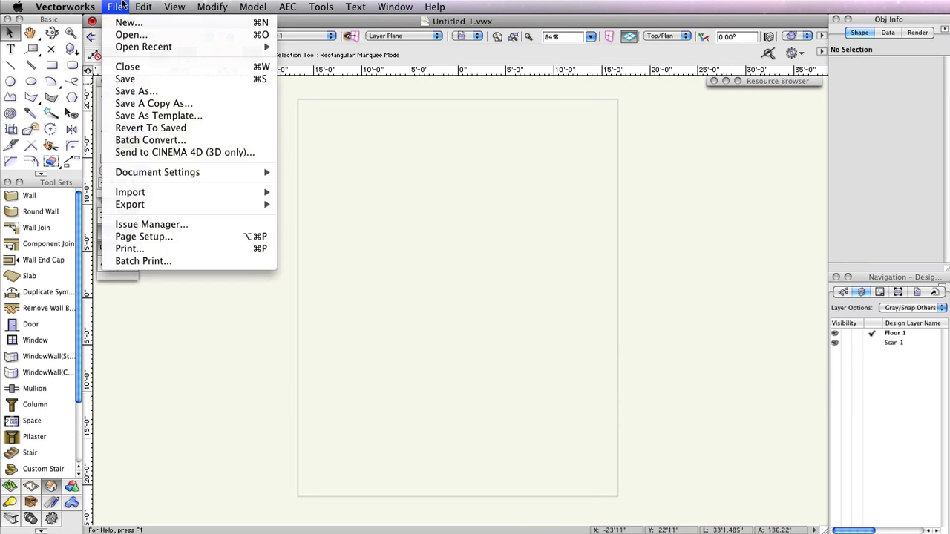
left_click(178, 236)
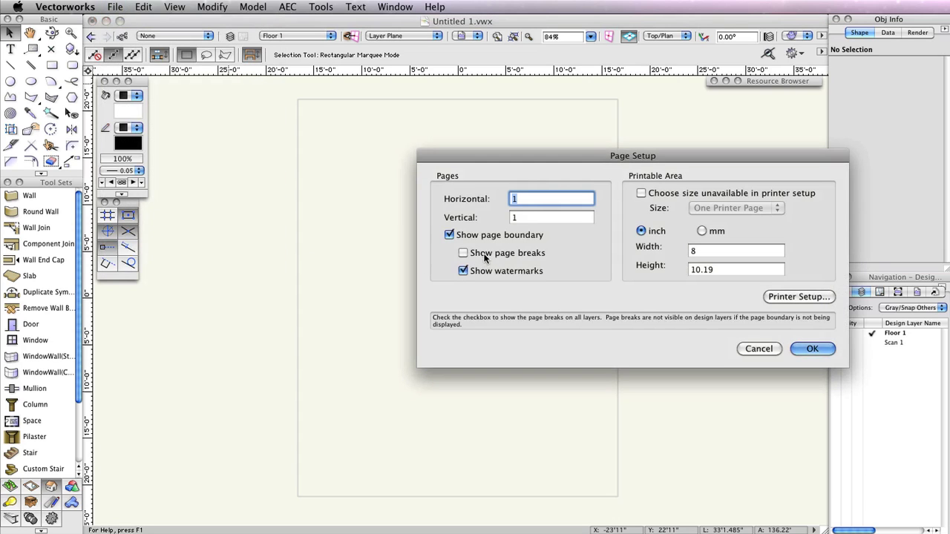
left_click(641, 193)
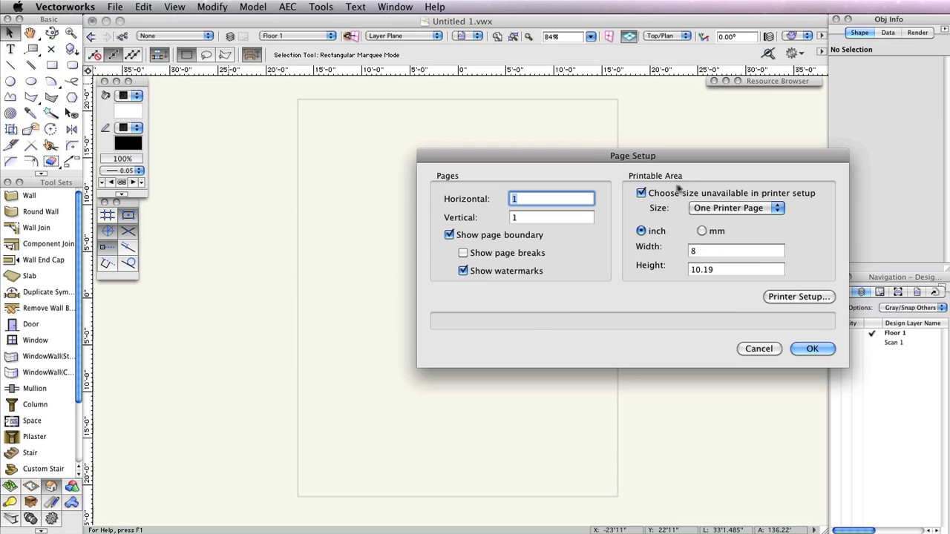
left_click(777, 207)
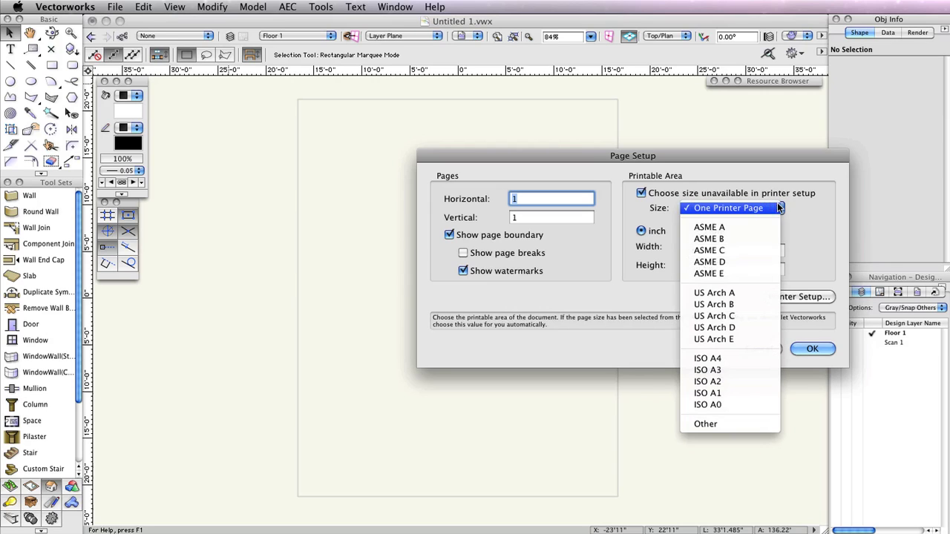
left_click(743, 327)
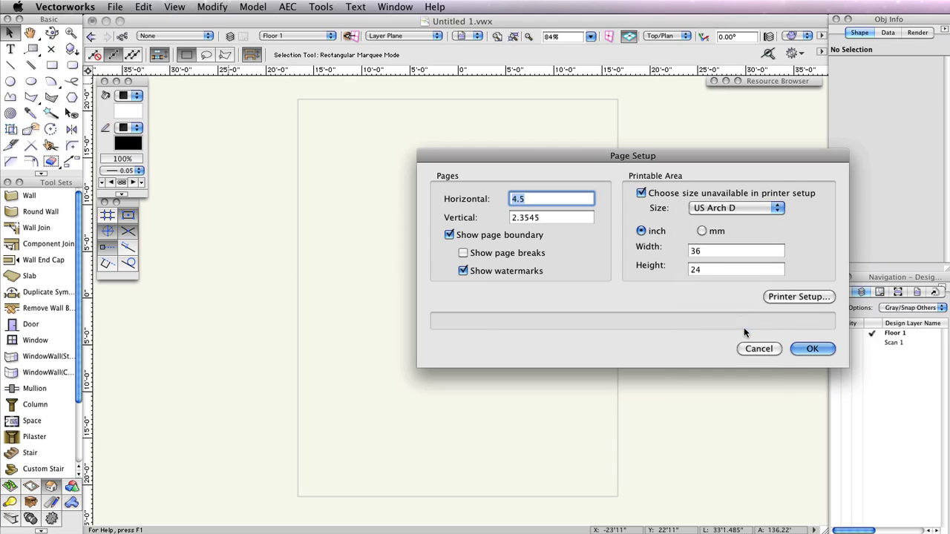
left_click(799, 351)
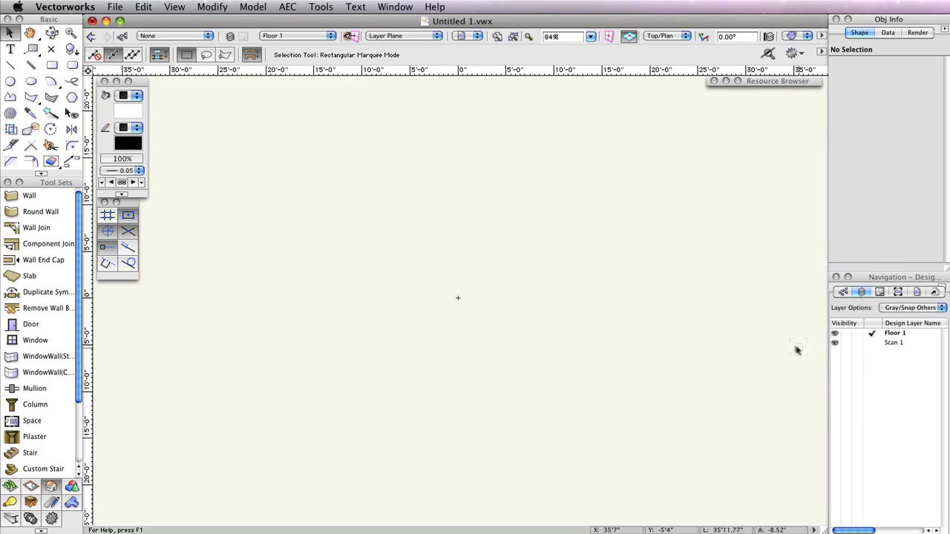
Fit the whole US Arch D page area in the drawing window.
left_click(499, 39)
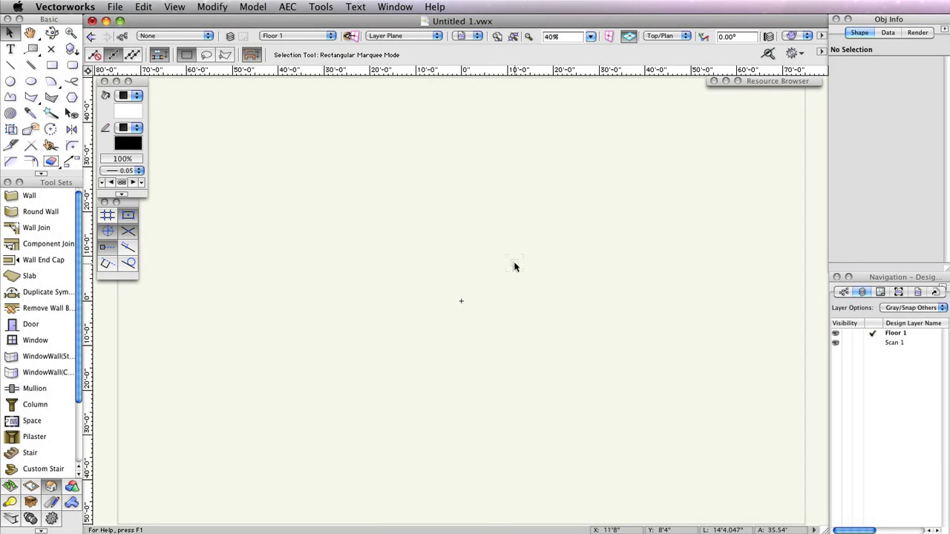
Switch the active design layer from Floor 1 to Scan 1.
left_click(314, 36)
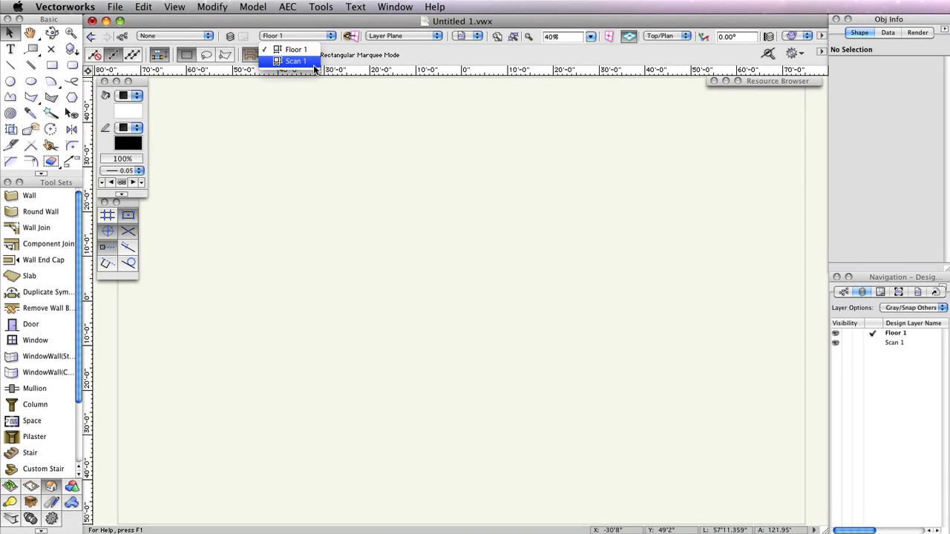
left_click(314, 64)
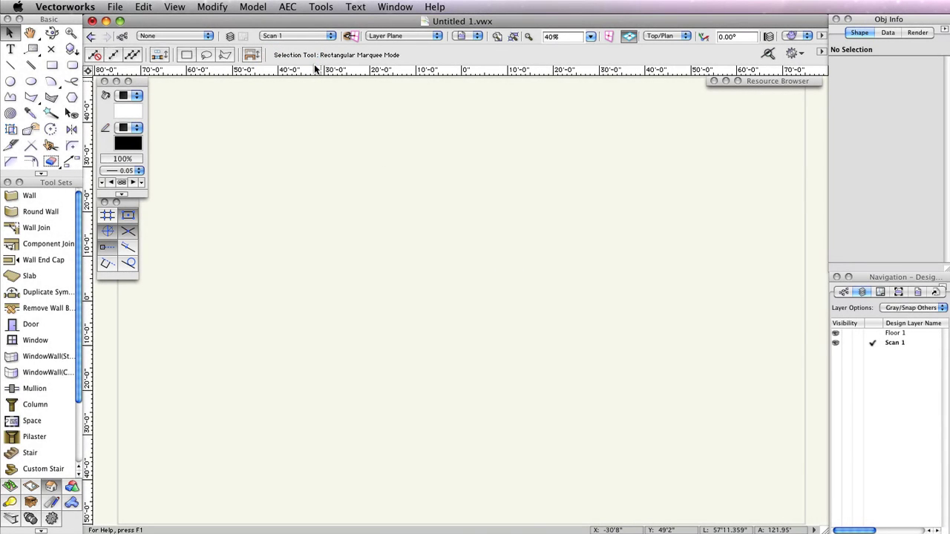
Import page 1 of Scan Floor 1.pdf from the Scans folder onto Scan 1.
left_click(119, 7)
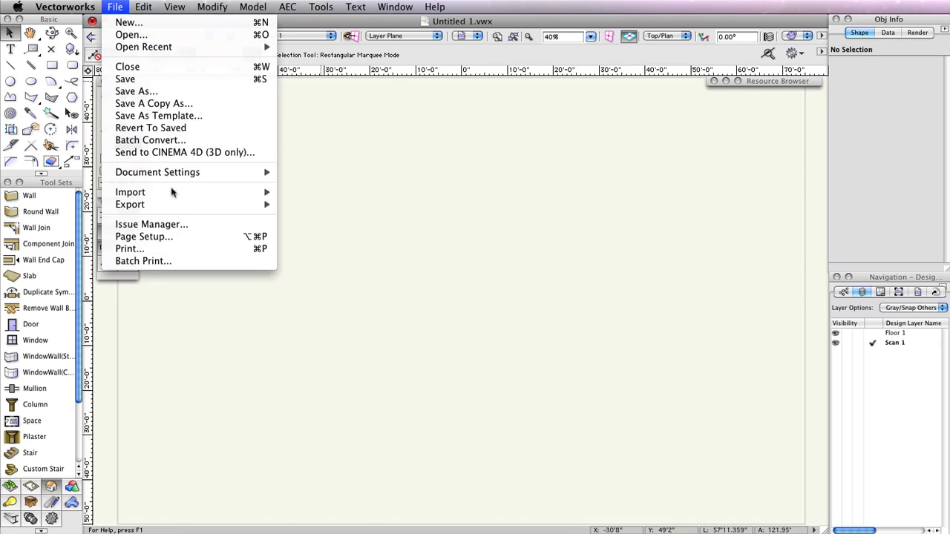
mouse_move(172, 192)
left_click(378, 282)
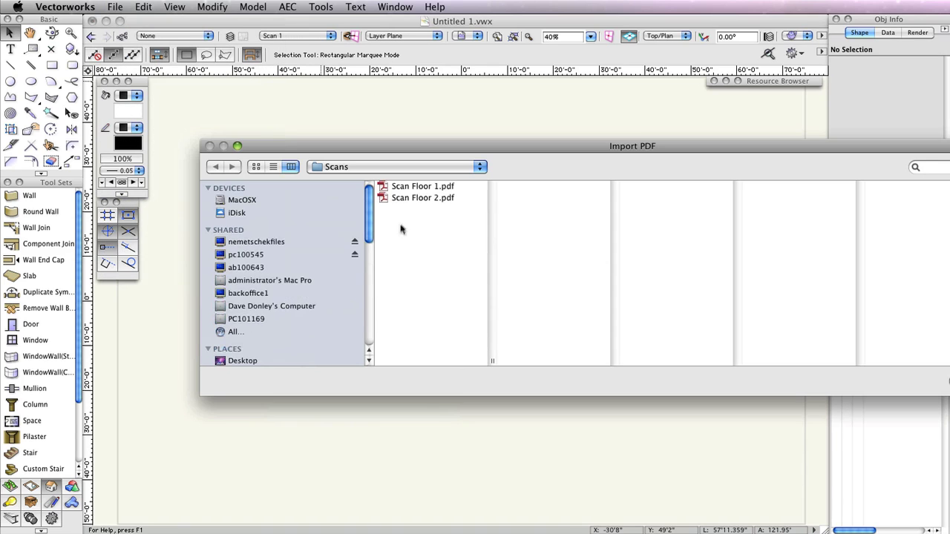
left_click(412, 189)
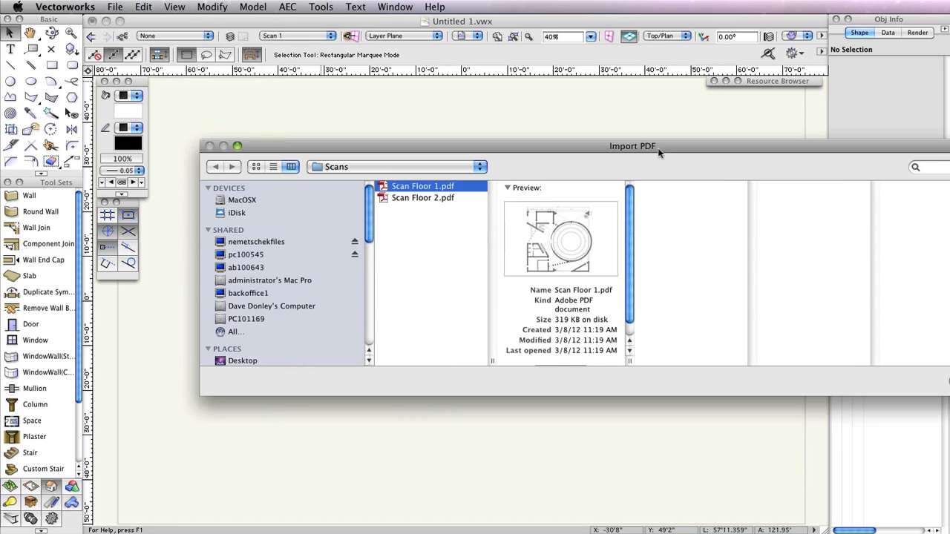
left_click_drag(657, 147, 494, 142)
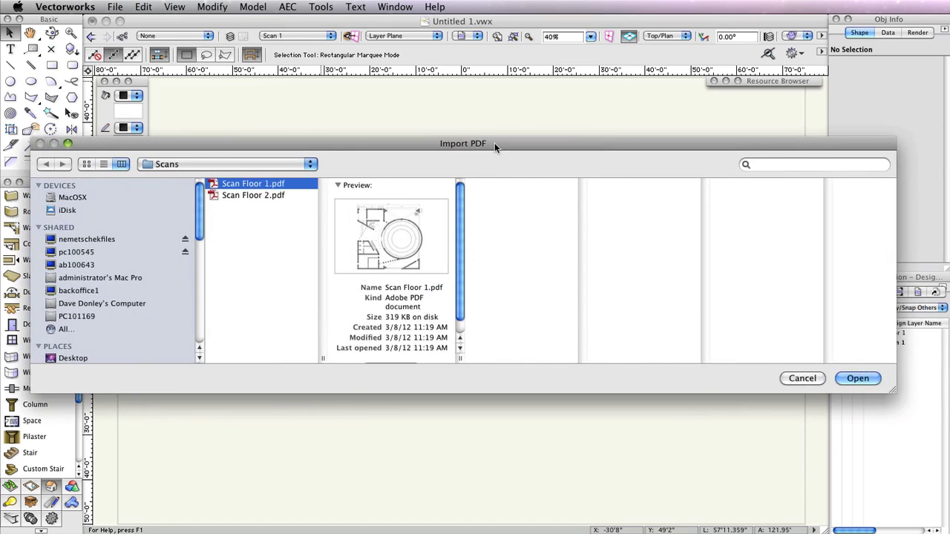
left_click(857, 379)
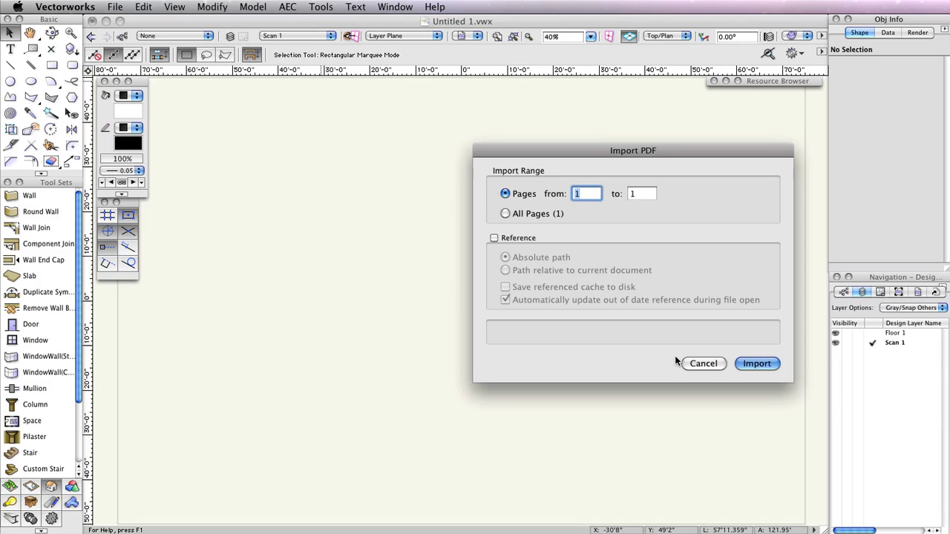
left_click(772, 365)
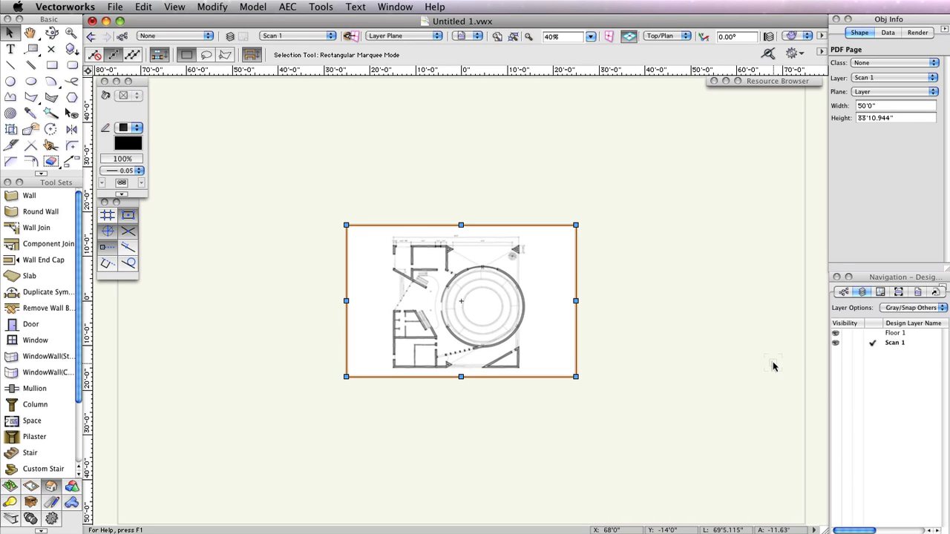
Draw a horizontal wall along the plan's top edge from its upper-left corner, then fit the page.
left_click(30, 195)
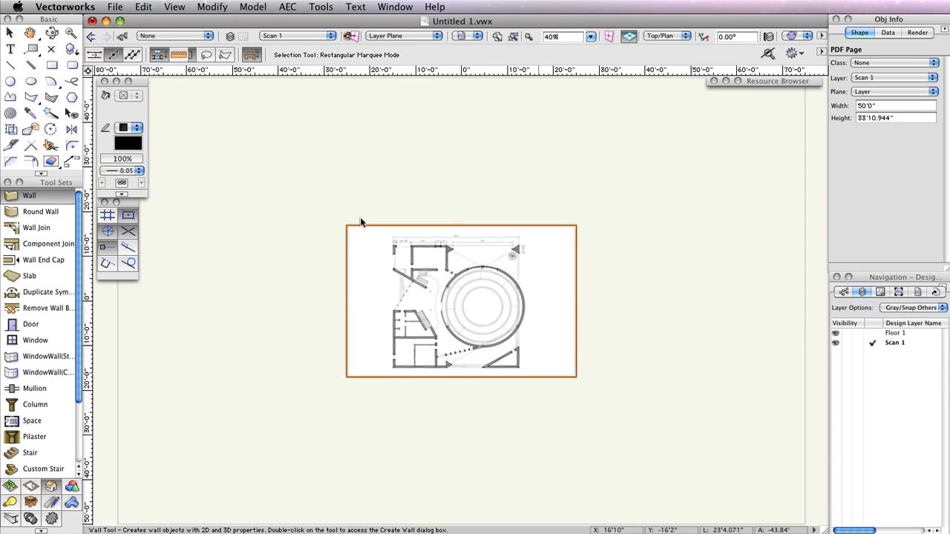
scroll(429, 251, "up", 5)
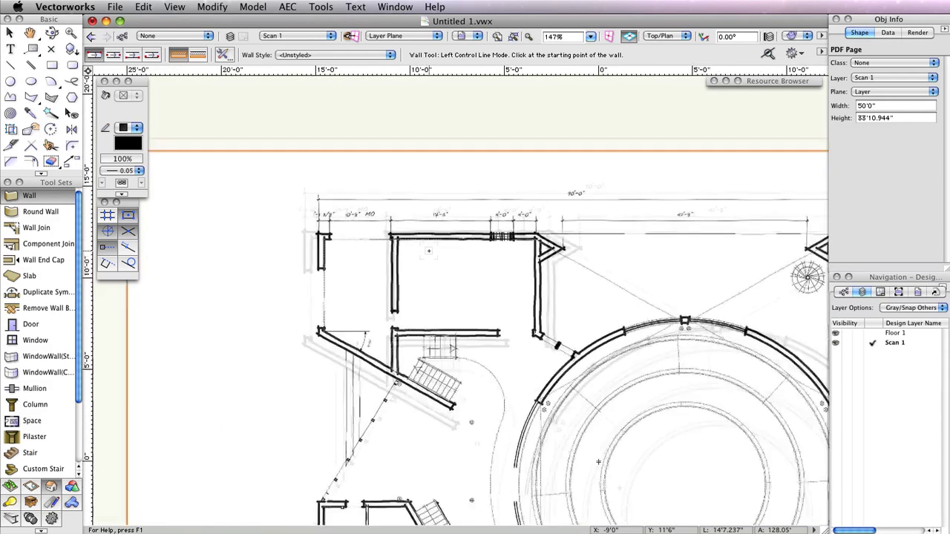
scroll(429, 250, "up", 3)
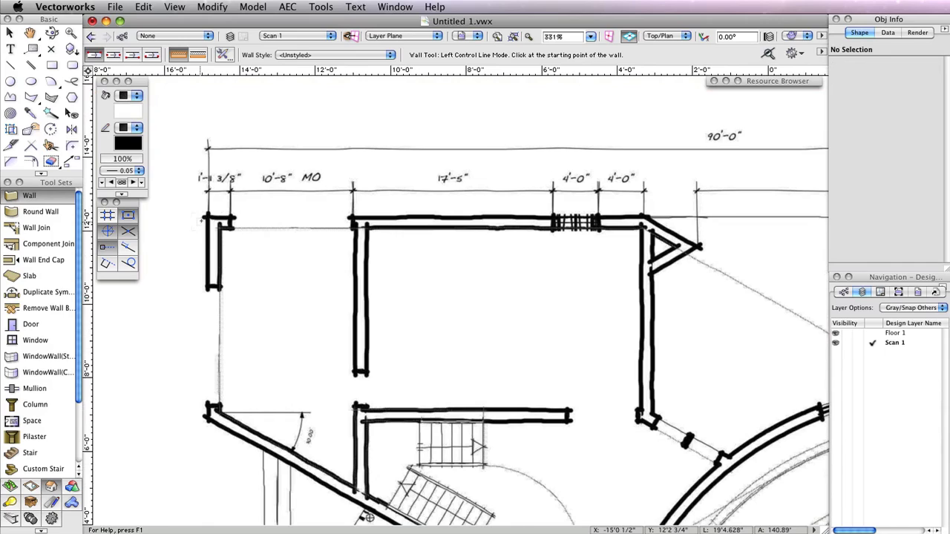
left_click(203, 220)
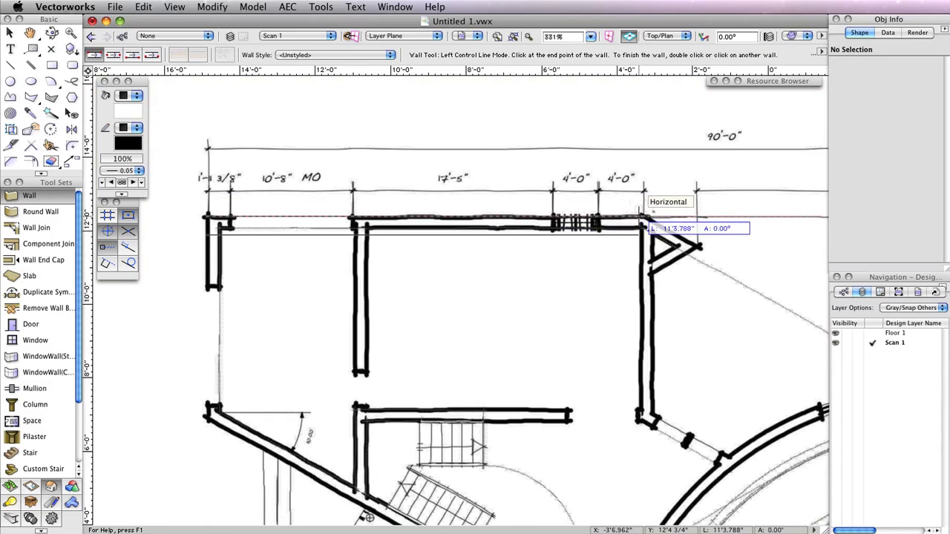
double_click(659, 216)
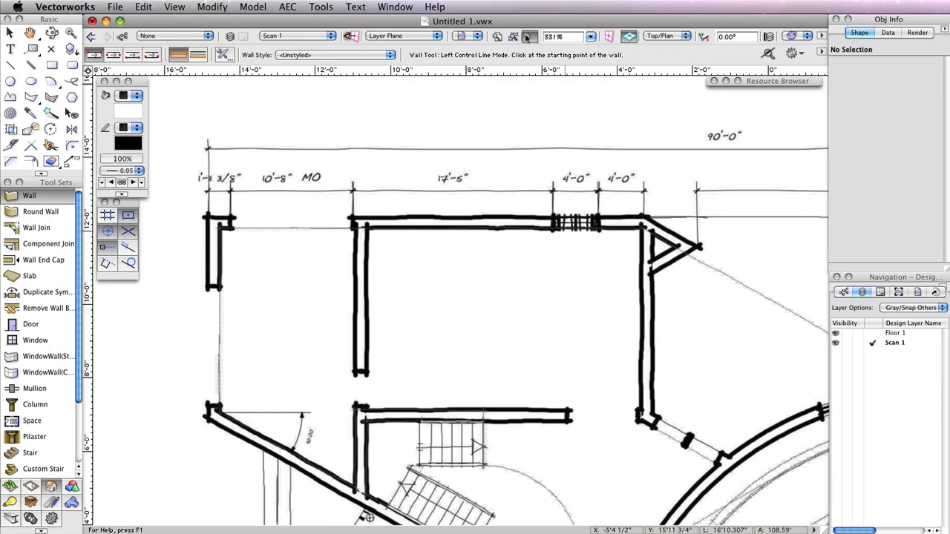
left_click(496, 36)
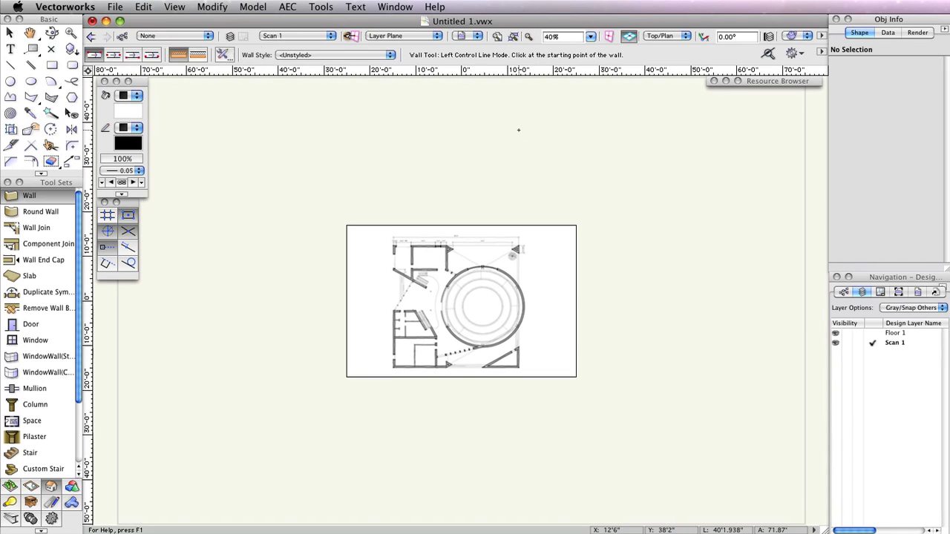
Zoom in on the top dimensions with the Selection tool and choose Scale Objects' Symmetric By Distance.
key("x")
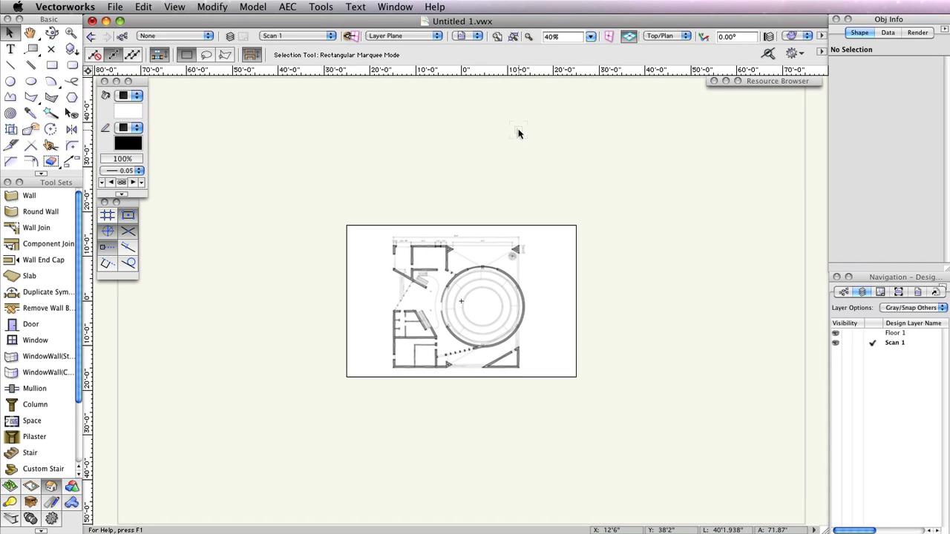
scroll(468, 250, "up", 2)
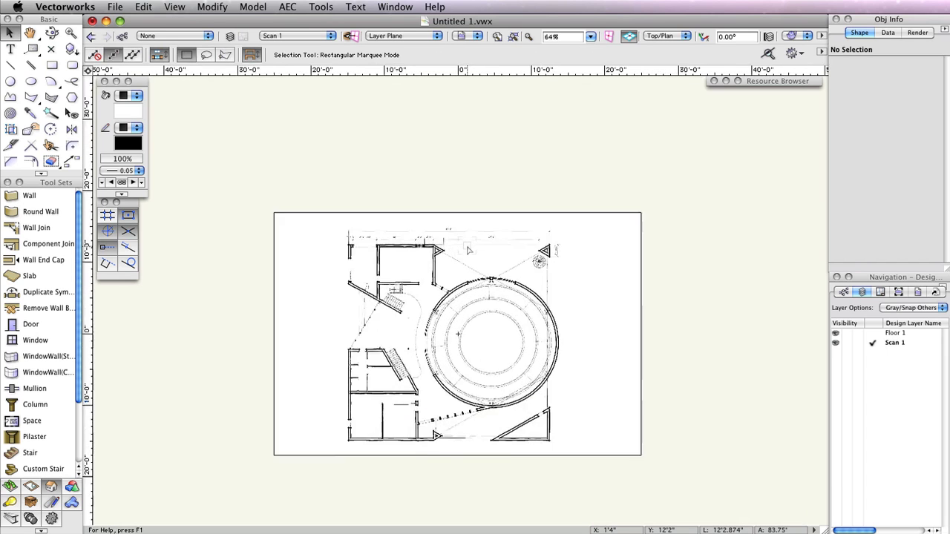
scroll(469, 250, "up", 4)
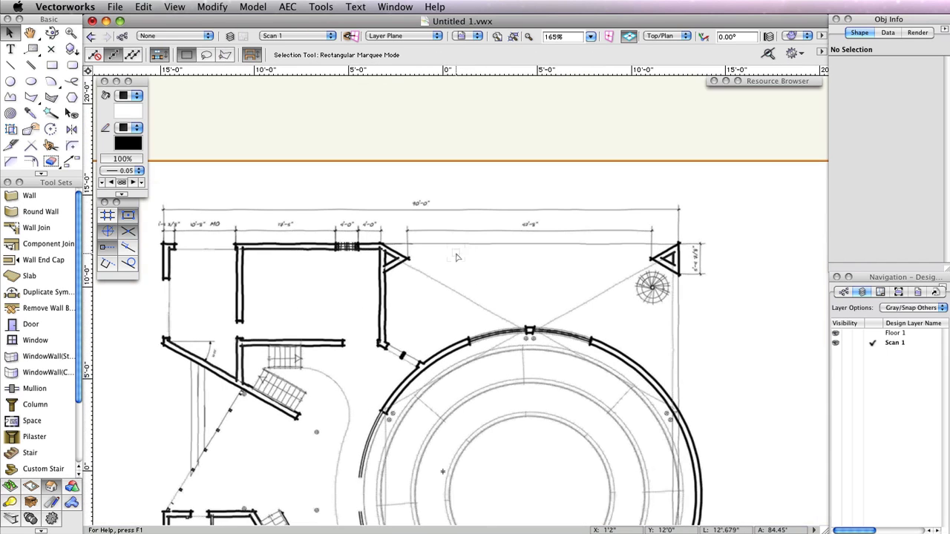
middle_click_drag(458, 256, 498, 260)
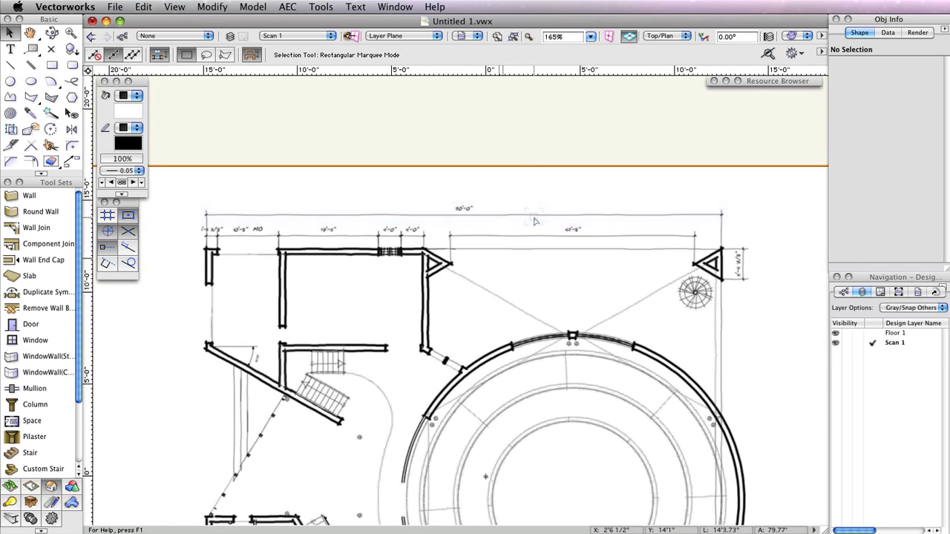
left_click(212, 6)
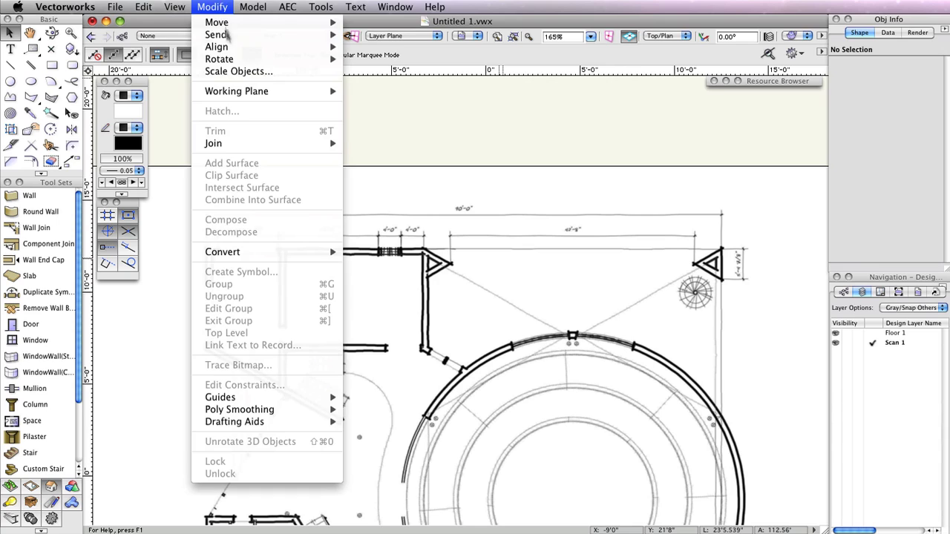
left_click(259, 72)
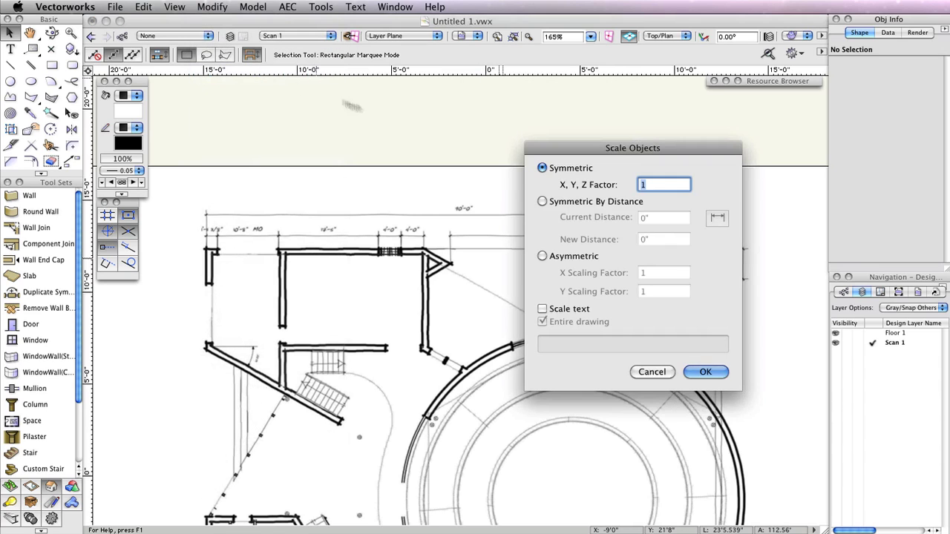
left_click(543, 201)
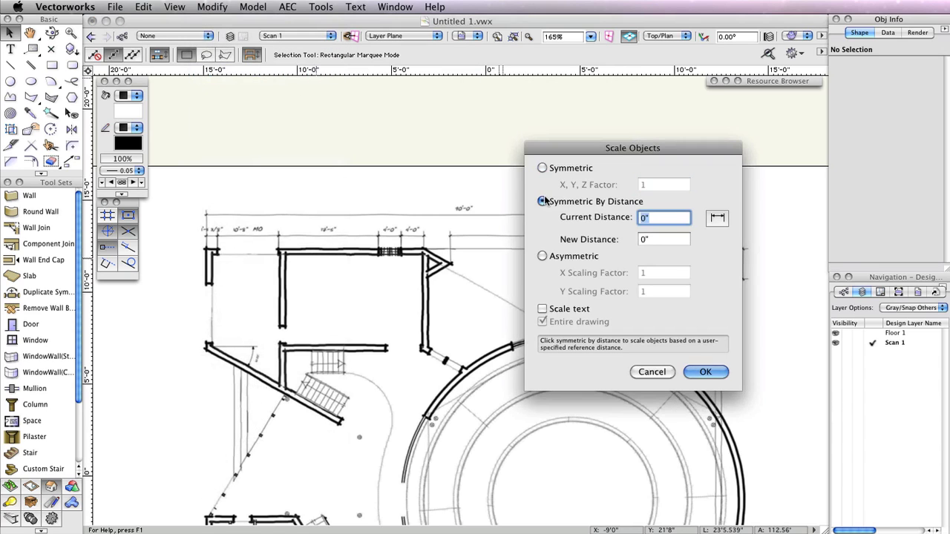
Measure the scan's 90' dimension line end to end, giving a current distance of 27'4.028".
left_click(717, 219)
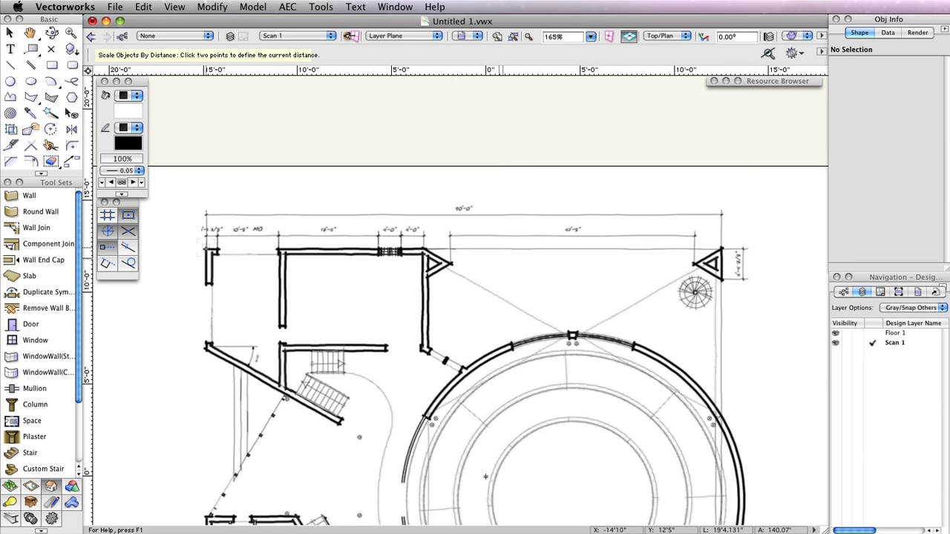
key("z")
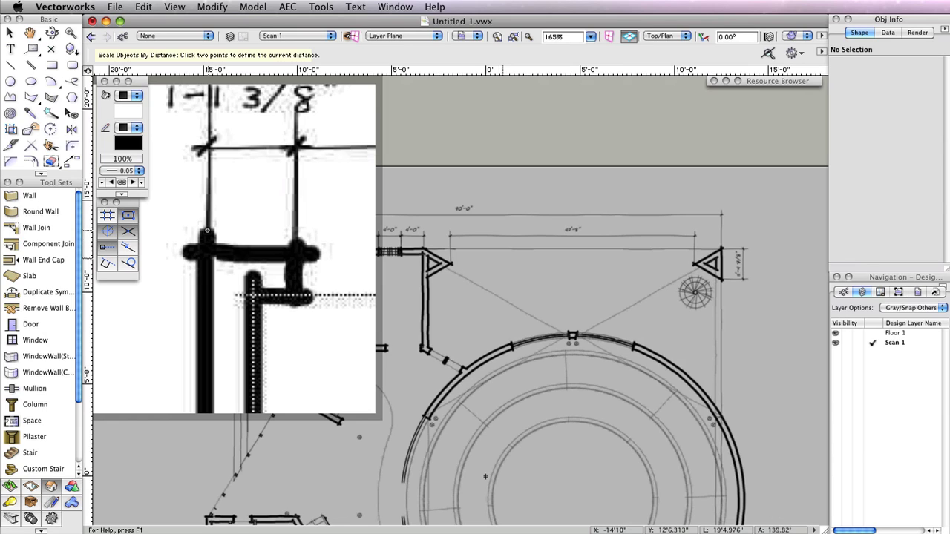
left_click(207, 231)
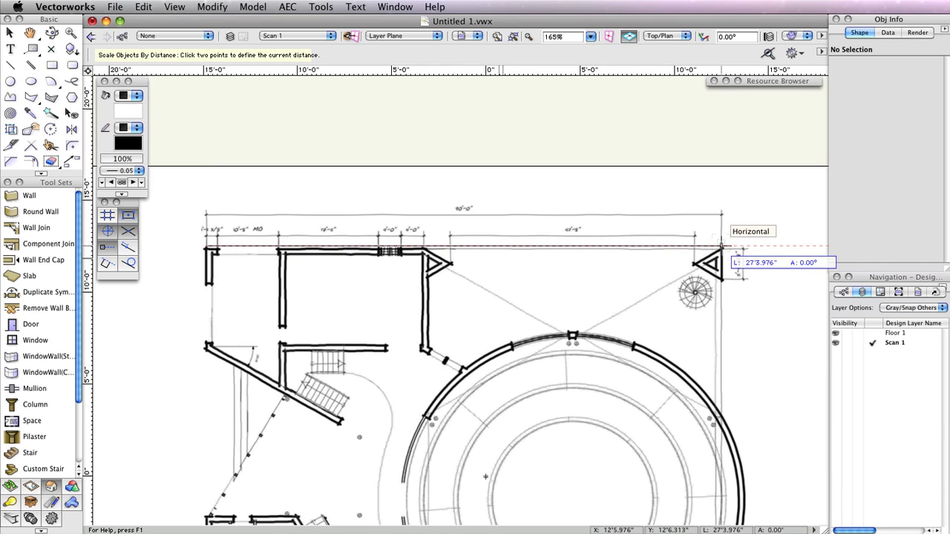
key("z")
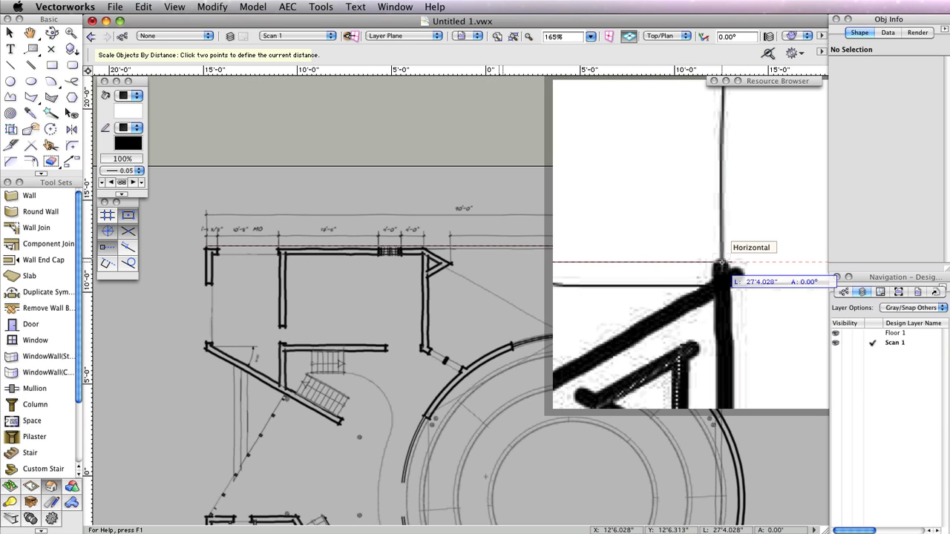
left_click(721, 262)
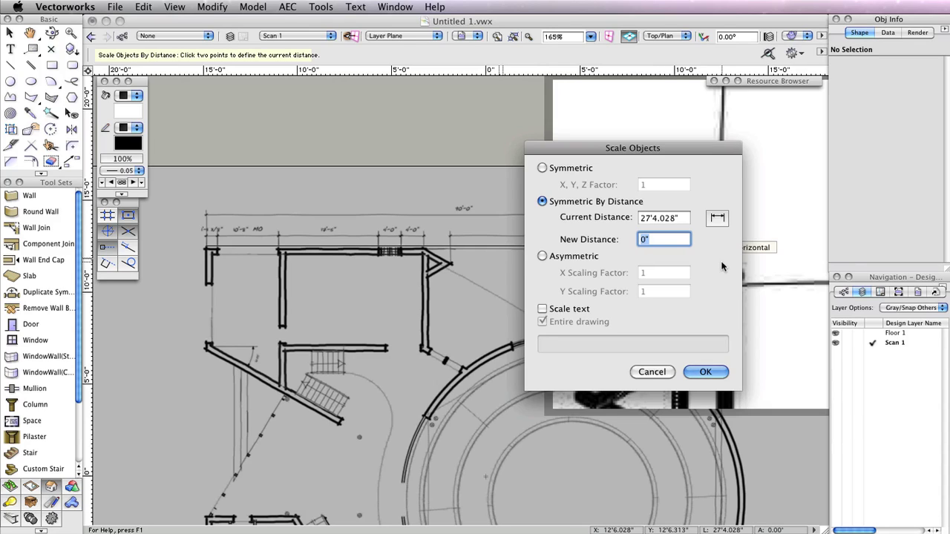
Set the new distance to 90'0" and confirm scaling the entire drawing.
type("90'0")
left_click(719, 372)
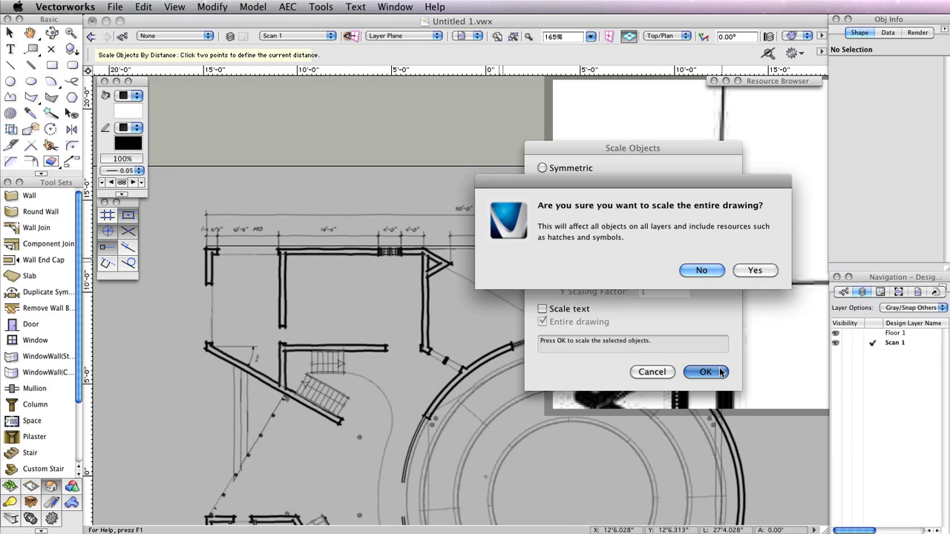
left_click(757, 270)
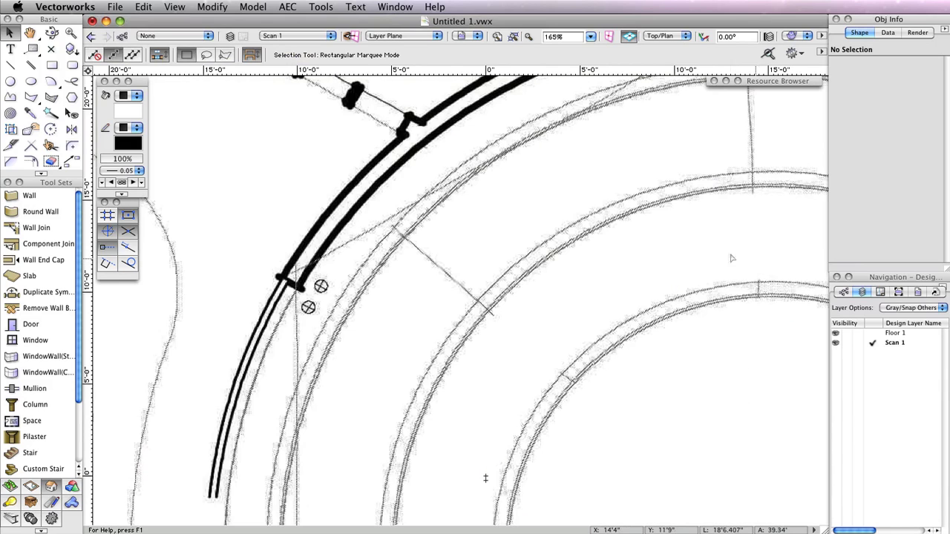
Start a constrained linear dimension at the plan's upper-left wall corner to check the top span.
key("super+6")
scroll(530, 286, "up", 2)
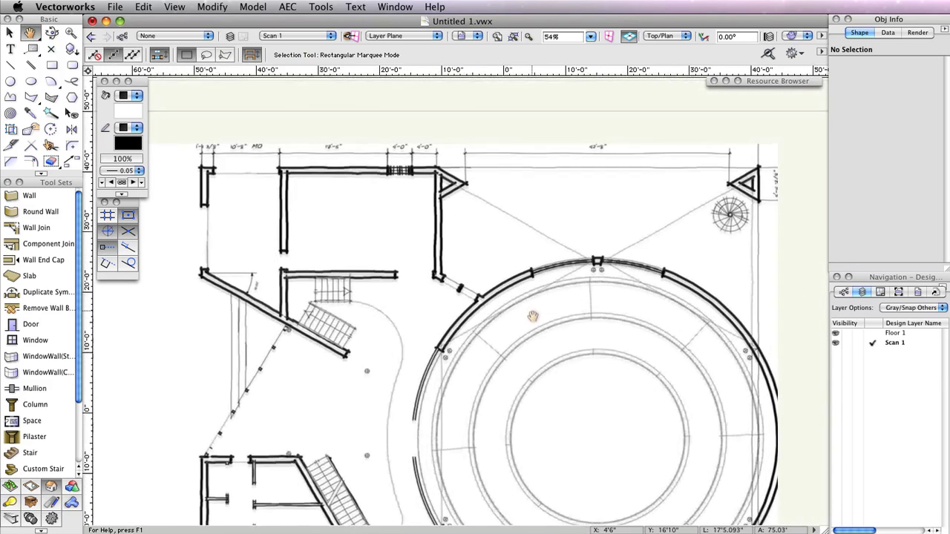
middle_click_drag(530, 287, 541, 343)
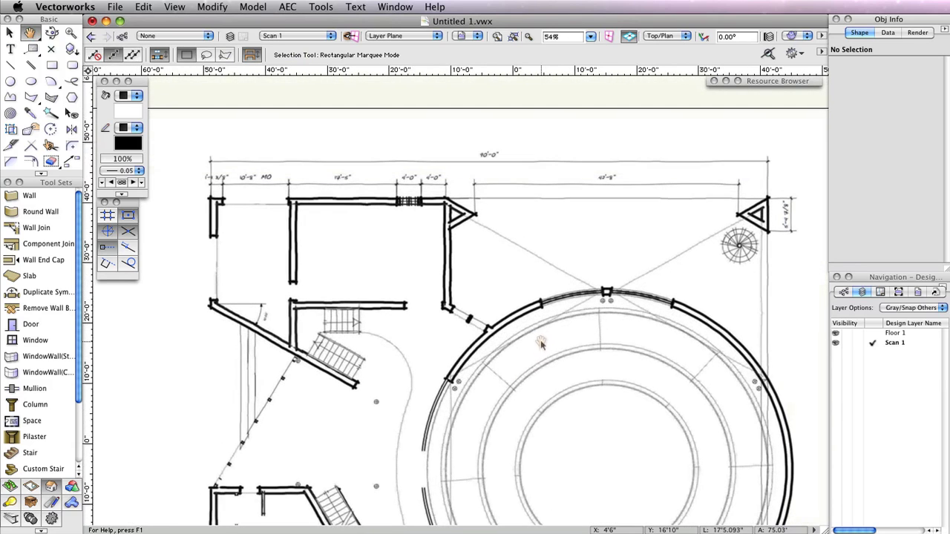
left_click(51, 502)
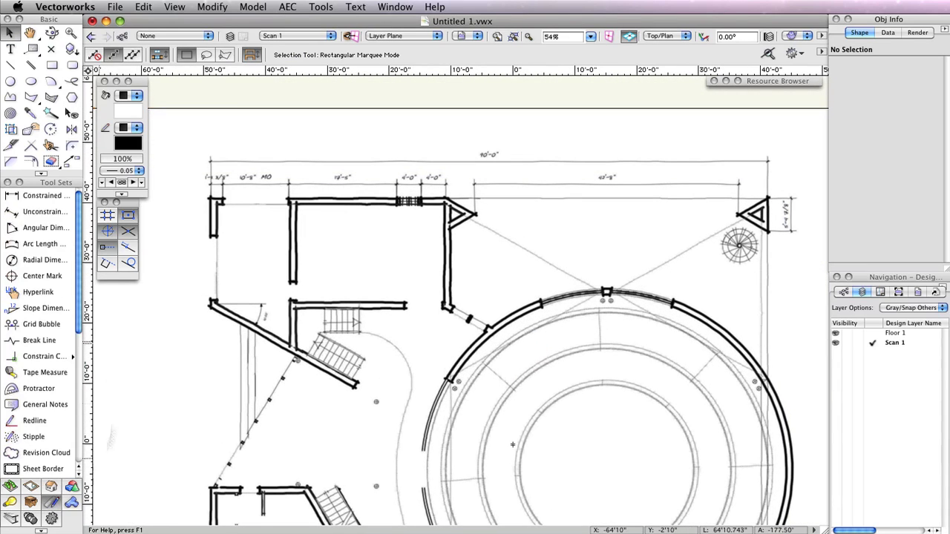
left_click(52, 199)
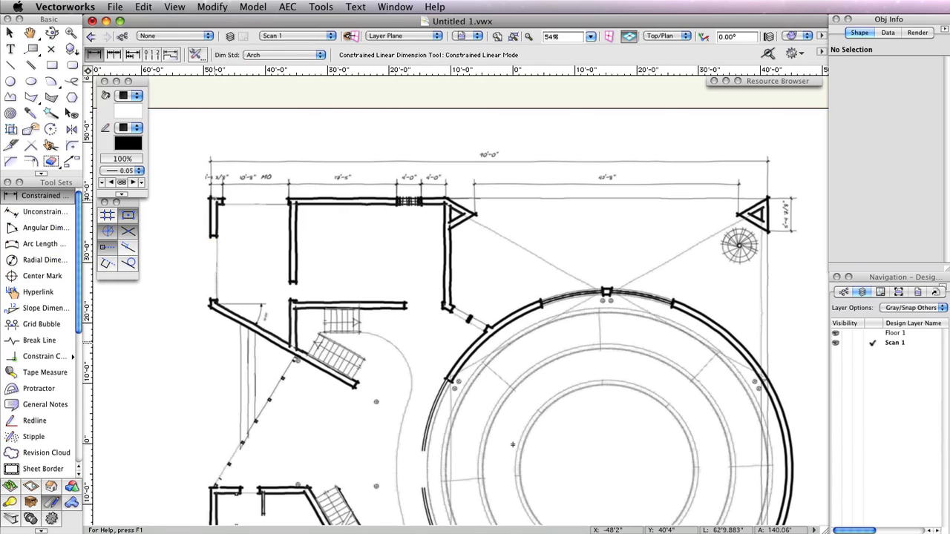
key("z")
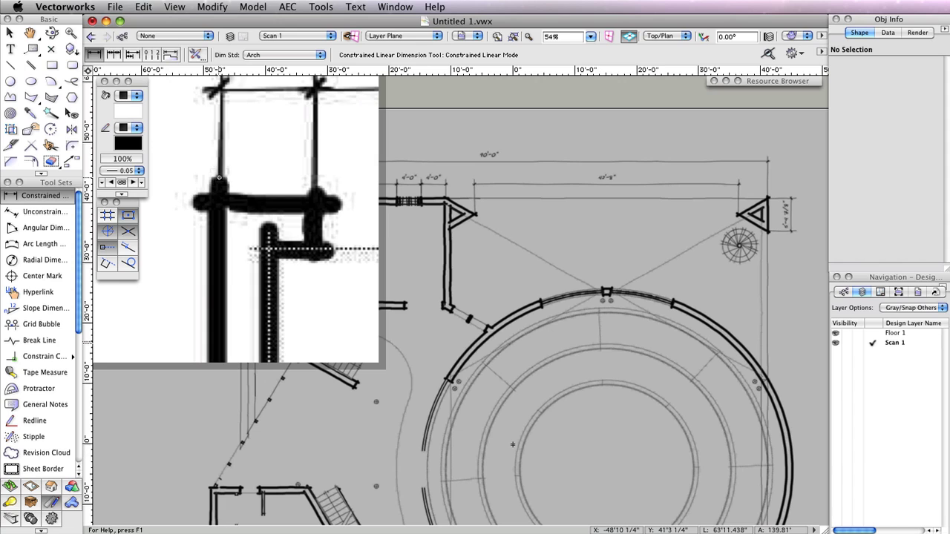
left_click(220, 181)
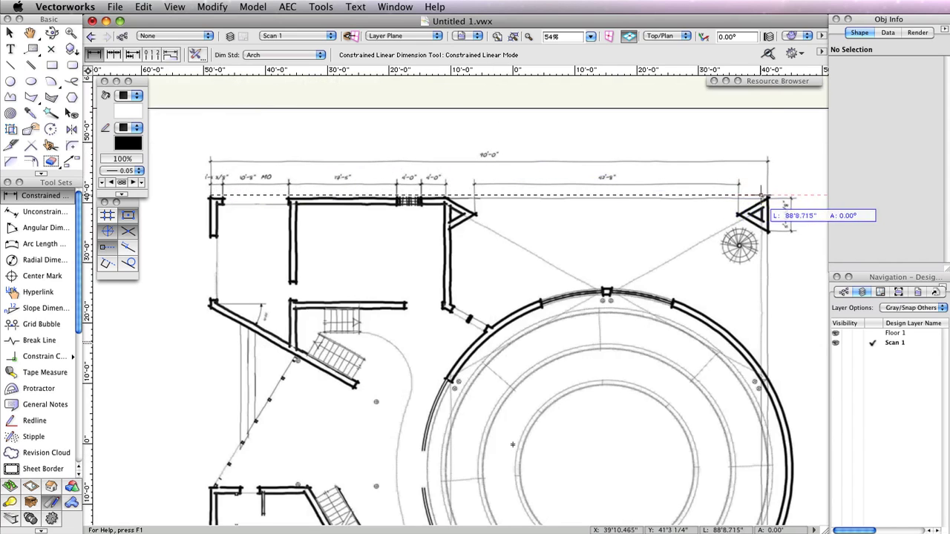